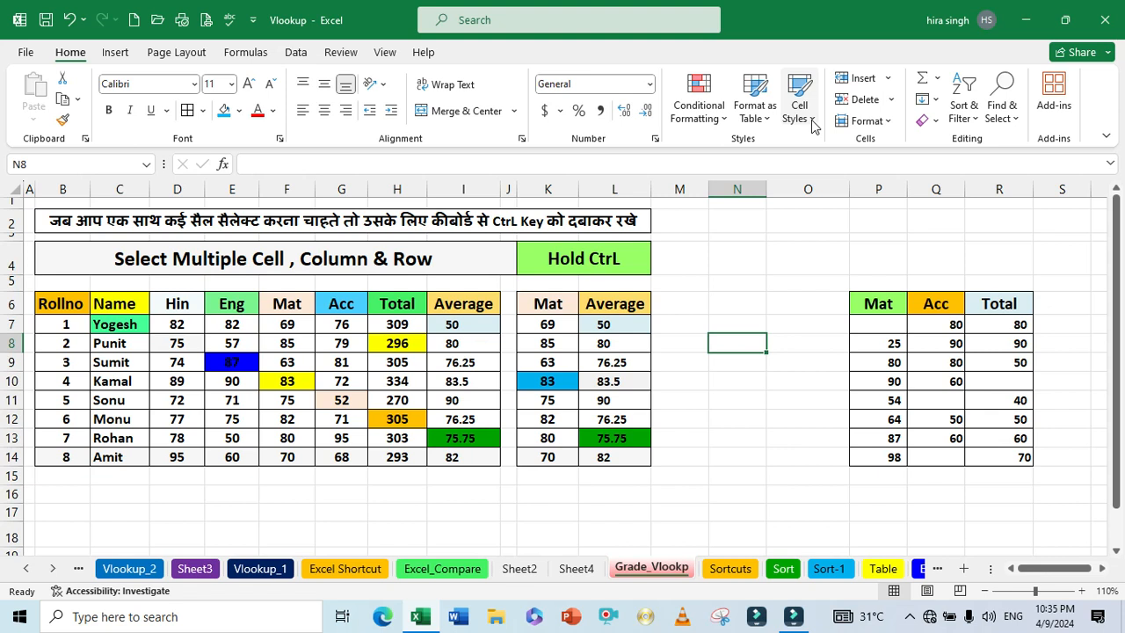
{"action": "left_click", "coordinate": [318, 344], "text": "ctrl"}
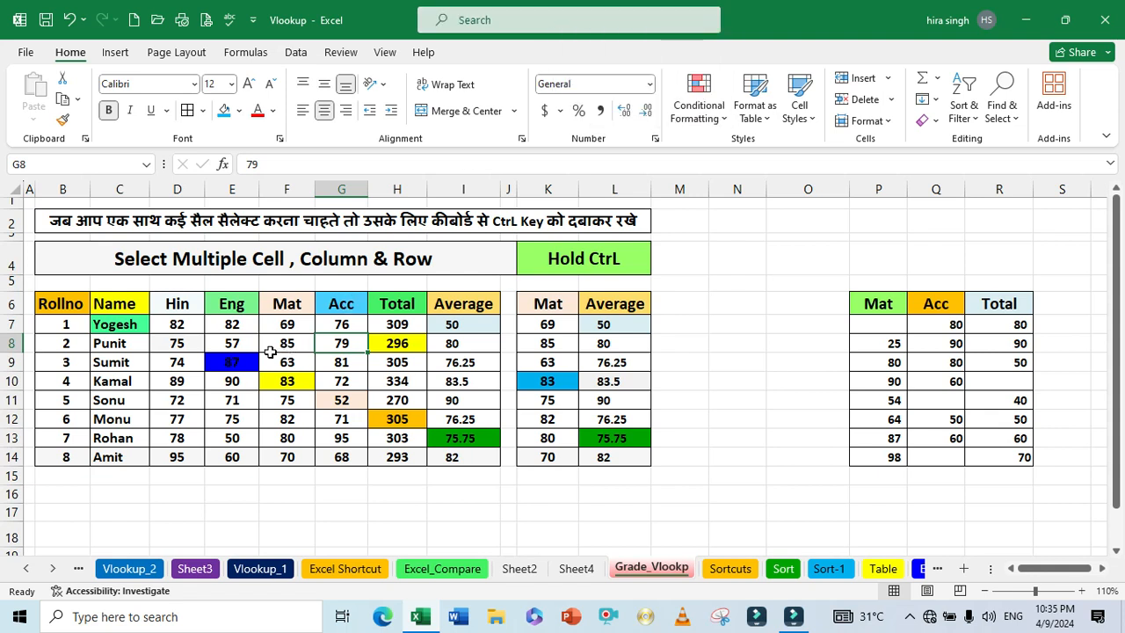
{"action": "left_click", "coordinate": [115, 323]}
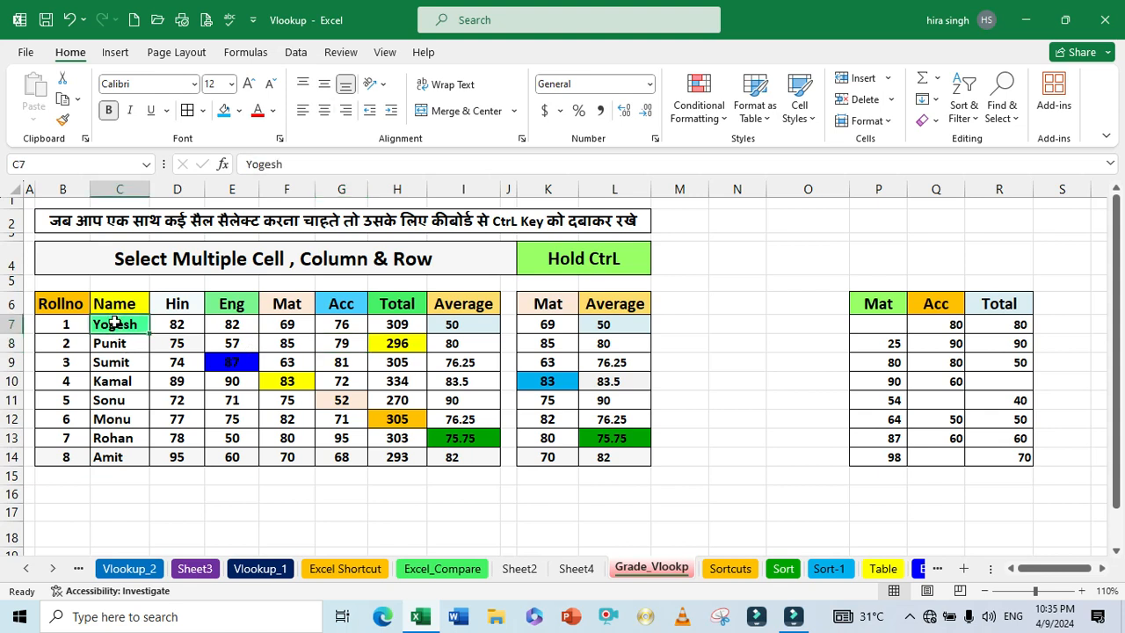
{"action": "left_click", "coordinate": [163, 342], "text": "ctrl"}
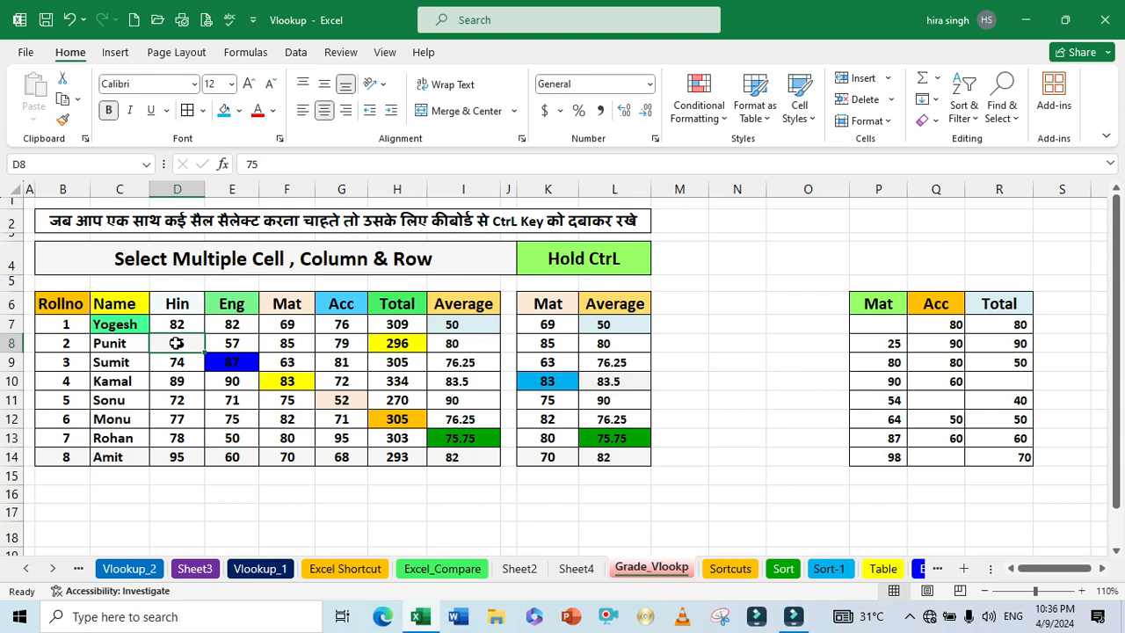
{"action": "left_click", "coordinate": [125, 323], "text": "ctrl"}
Step: Select the non-adjacent cells C7, D8, E9, F10, G11, H12 and I13 together
{"action": "left_click", "coordinate": [126, 324]}
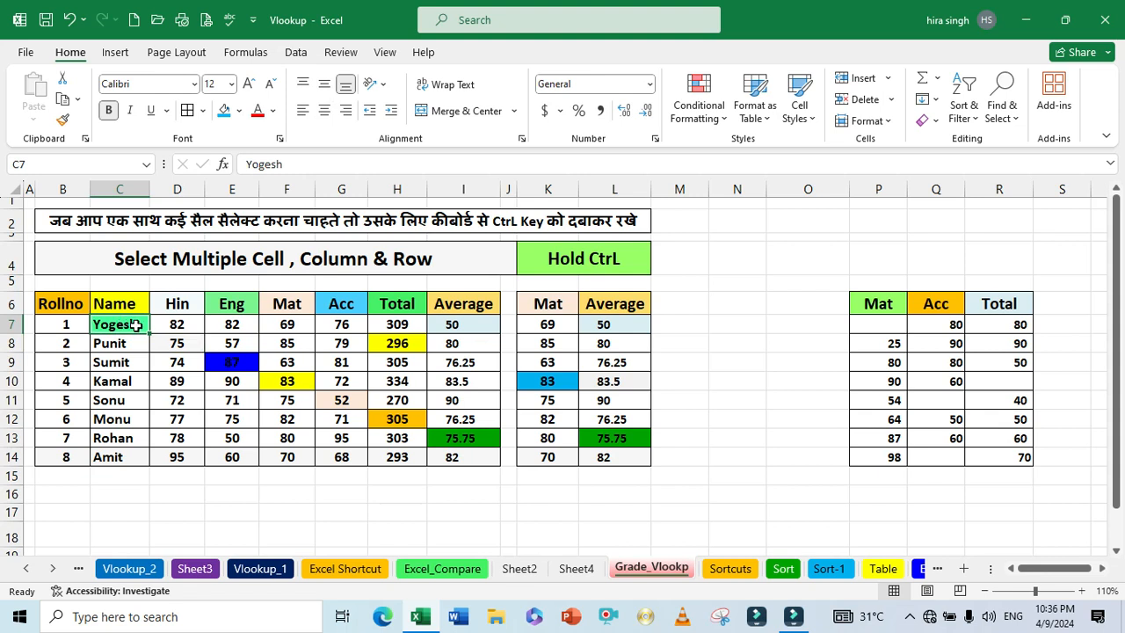
{"action": "left_click", "coordinate": [187, 344], "text": "ctrl"}
{"action": "left_click", "coordinate": [227, 362], "text": "ctrl"}
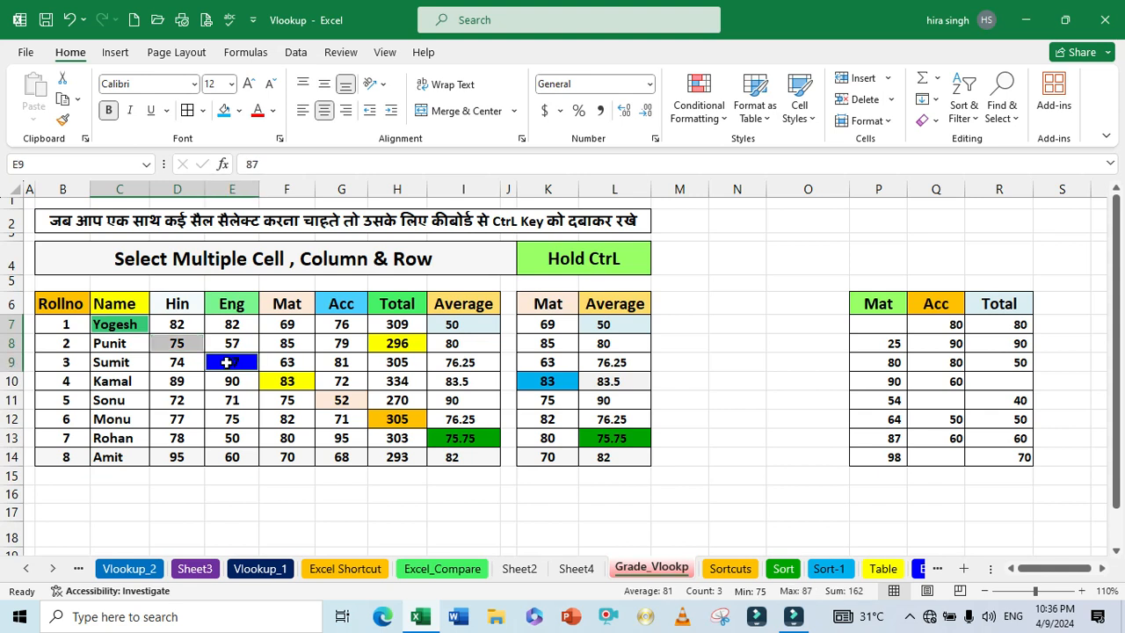
{"action": "left_click", "coordinate": [273, 383], "text": "ctrl"}
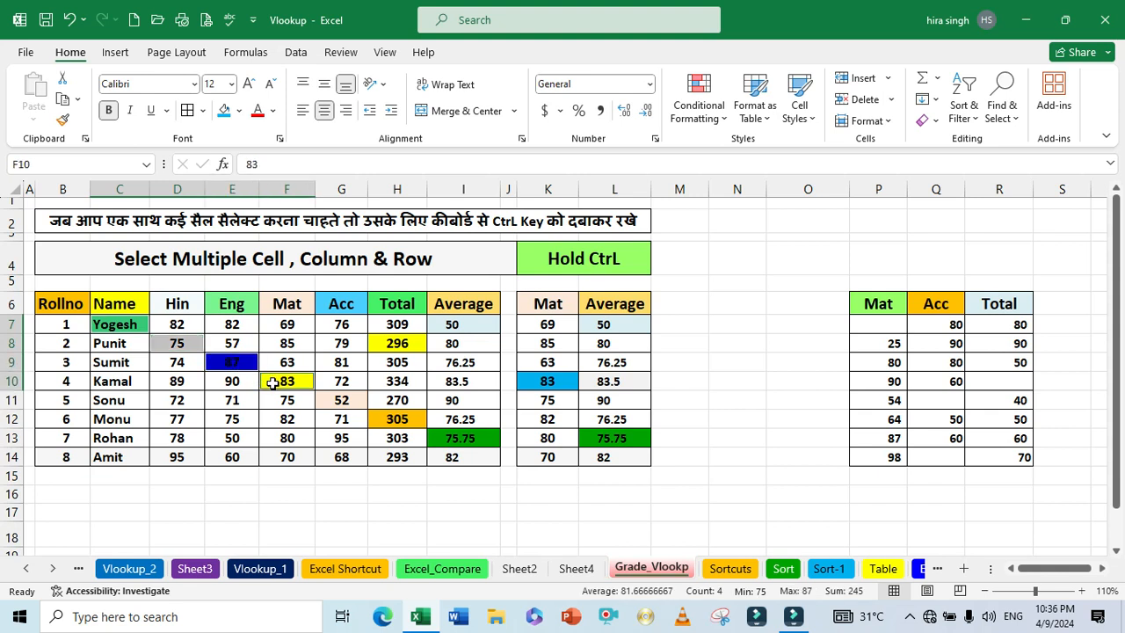
{"action": "left_click", "coordinate": [330, 398], "text": "ctrl"}
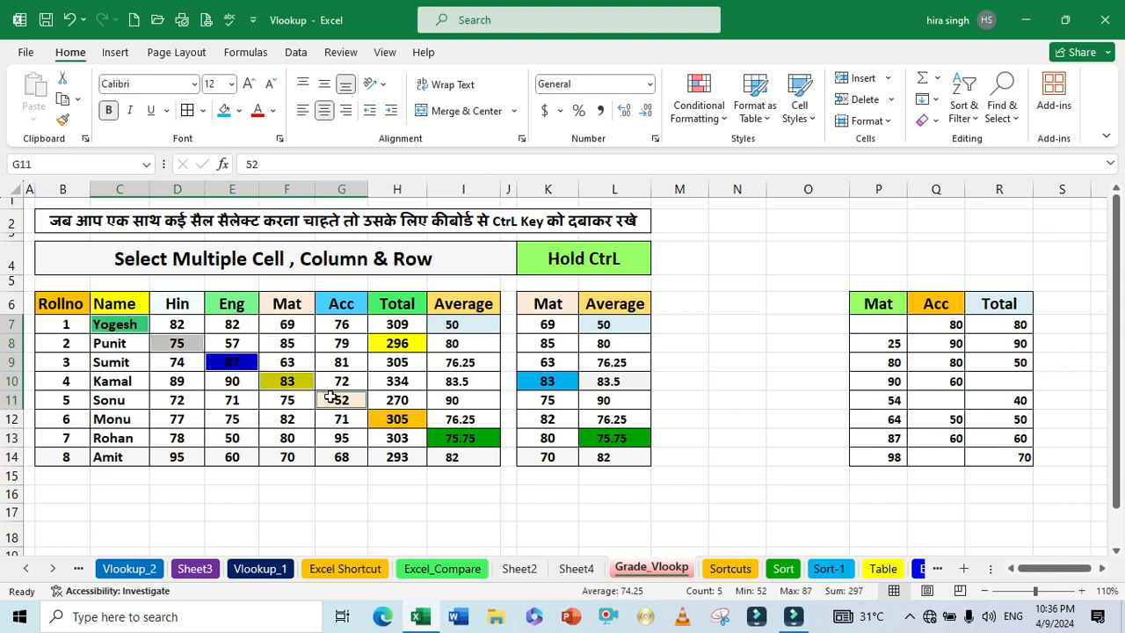
{"action": "left_click", "coordinate": [378, 416], "text": "ctrl"}
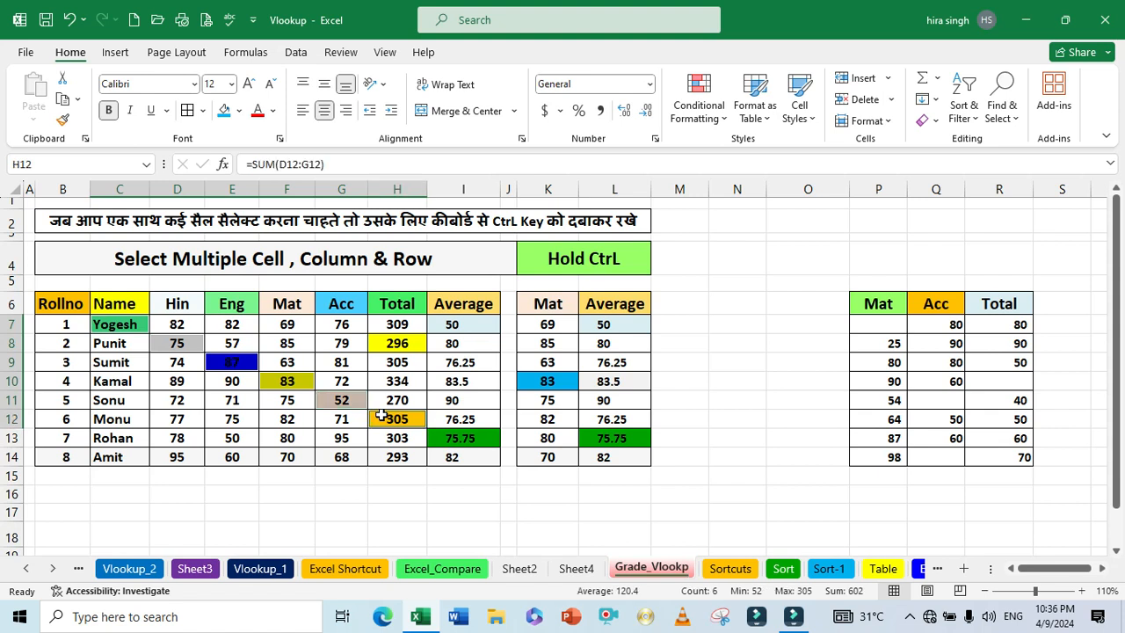
{"action": "left_click", "coordinate": [438, 436], "text": "ctrl"}
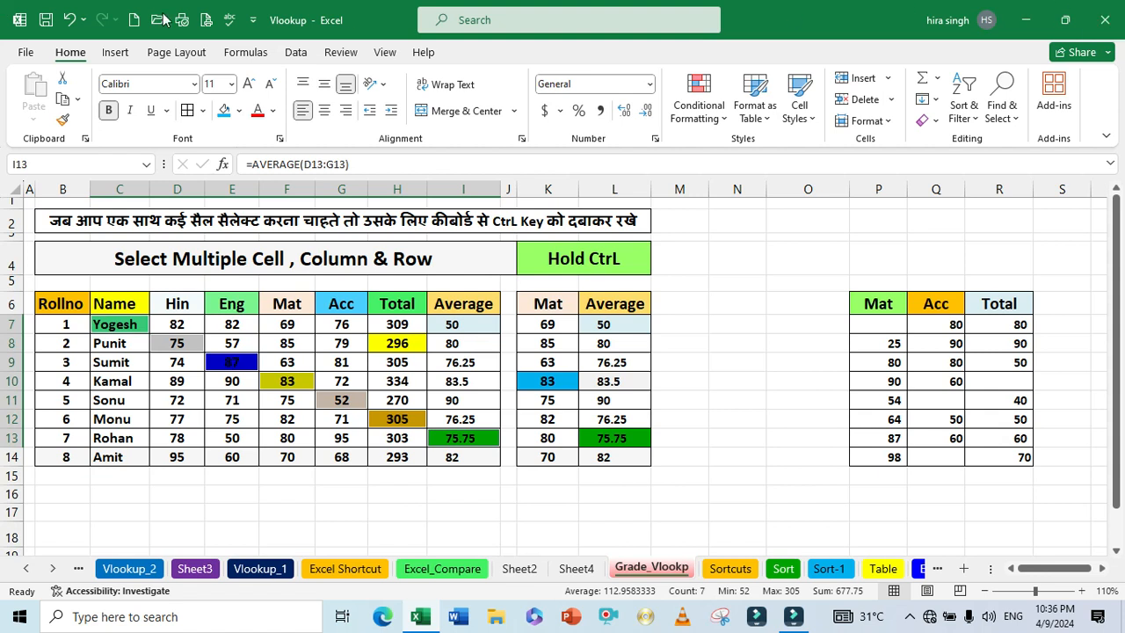
Step: Try a yellow fill on the selected diagonal cells from C7 to I13, and undo it
{"action": "left_click", "coordinate": [240, 110]}
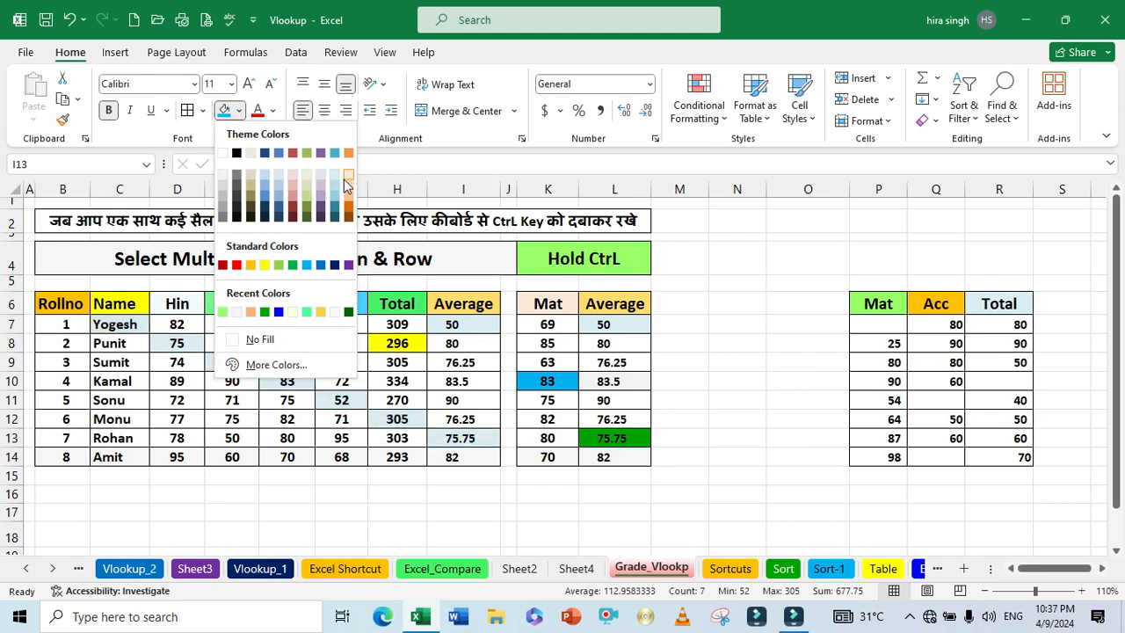
{"action": "left_click", "coordinate": [266, 267]}
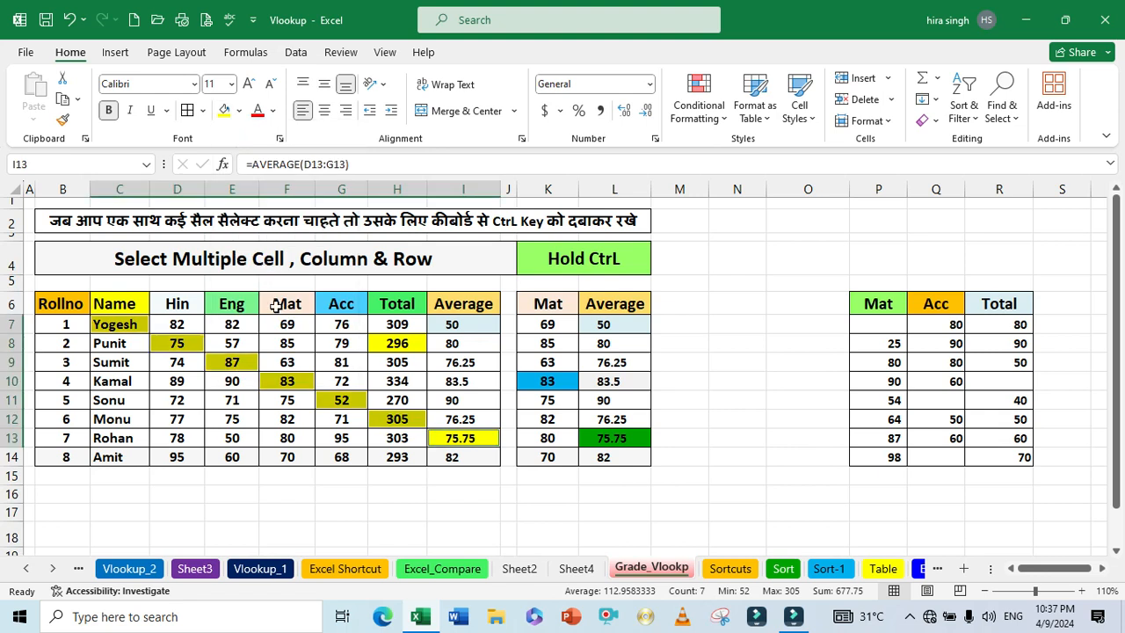
{"action": "left_click", "coordinate": [303, 400]}
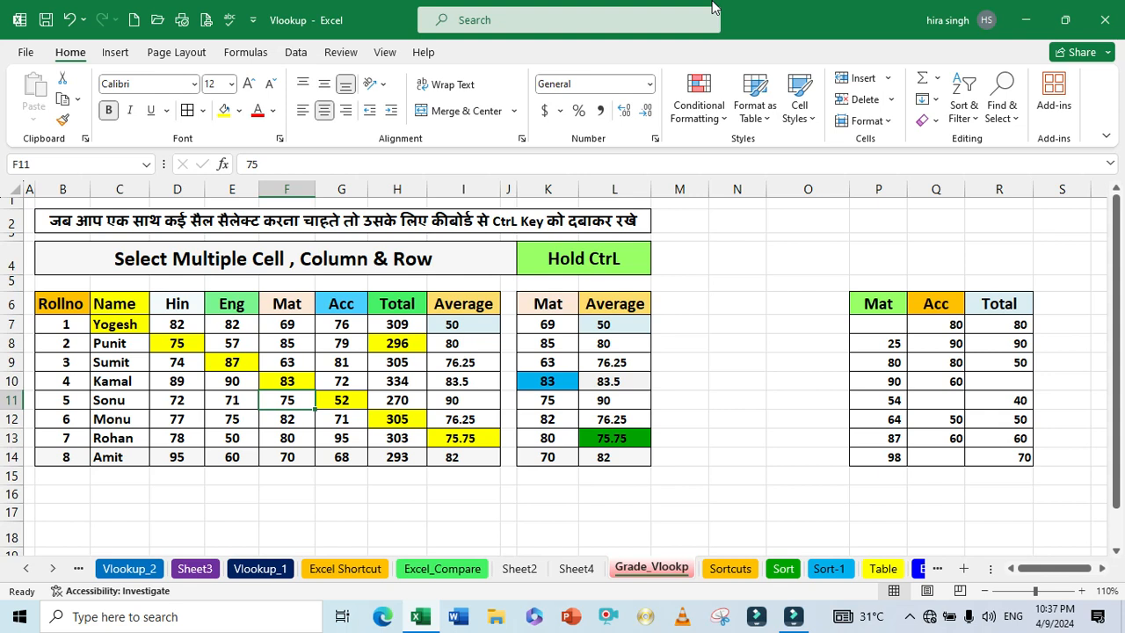
{"action": "key", "text": "ctrl+z"}
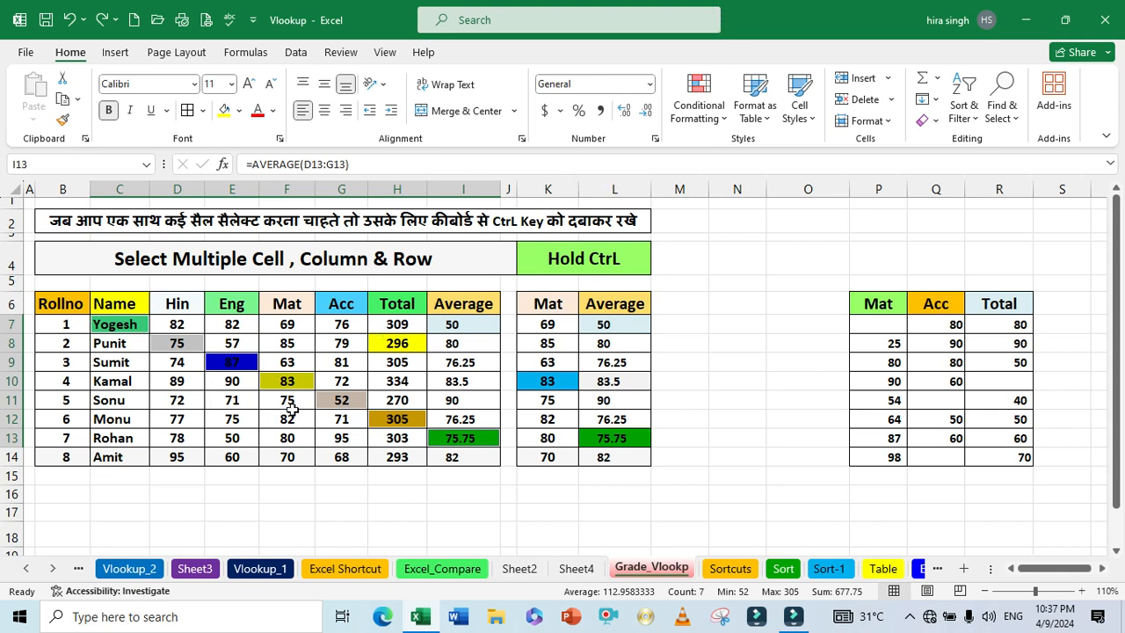
Step: Try to copy the scattered diagonal cell selection
{"action": "key", "text": "ctrl+c"}
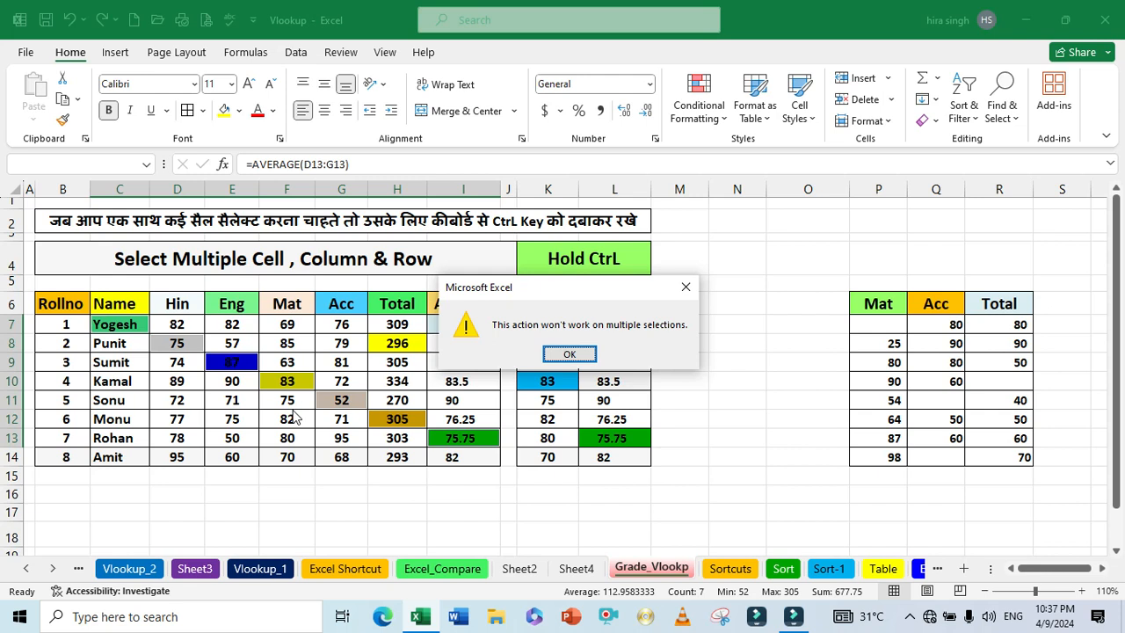
{"action": "left_click", "coordinate": [684, 288]}
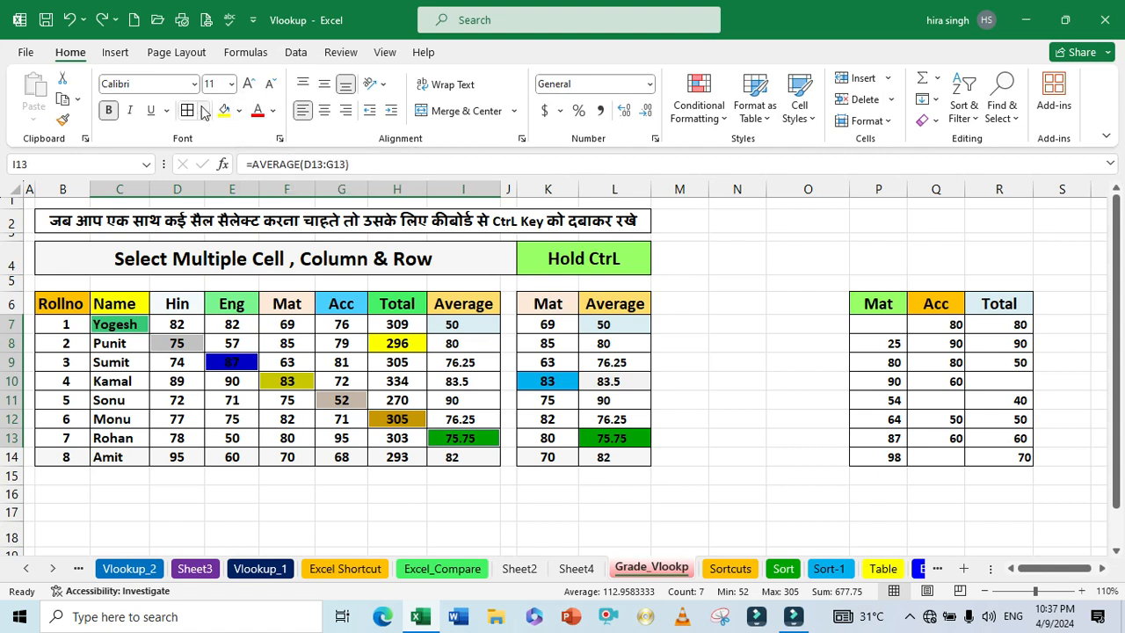
Step: Fill the selected diagonal cells with the bright green recent colour and clear the selection
{"action": "left_click", "coordinate": [110, 108]}
{"action": "left_click", "coordinate": [110, 108]}
{"action": "left_click", "coordinate": [241, 110]}
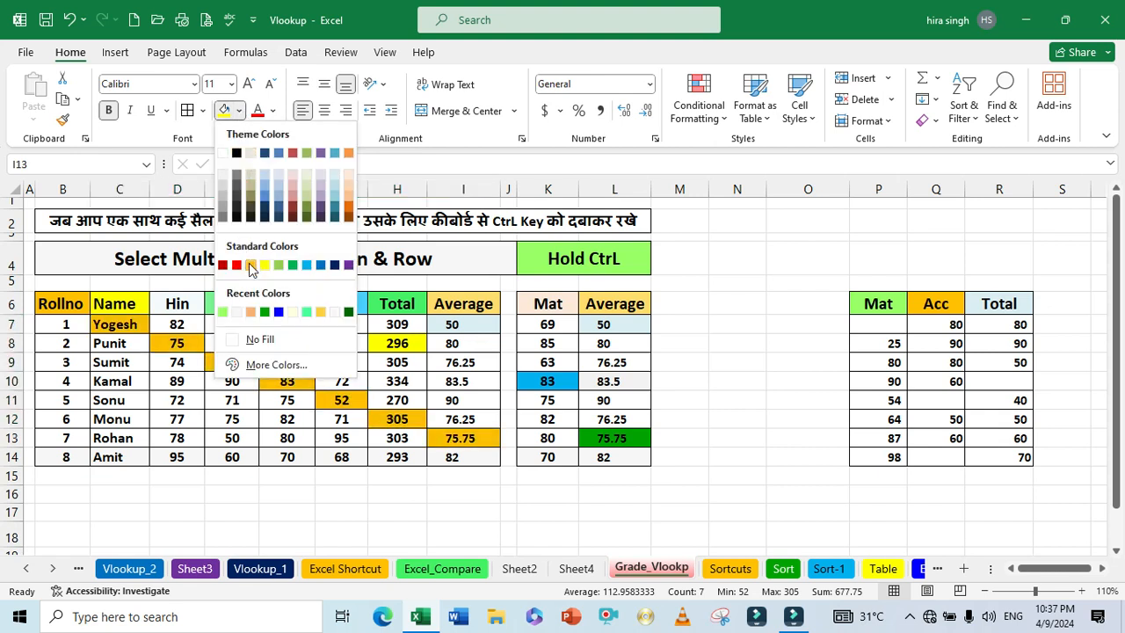
{"action": "left_click", "coordinate": [307, 314]}
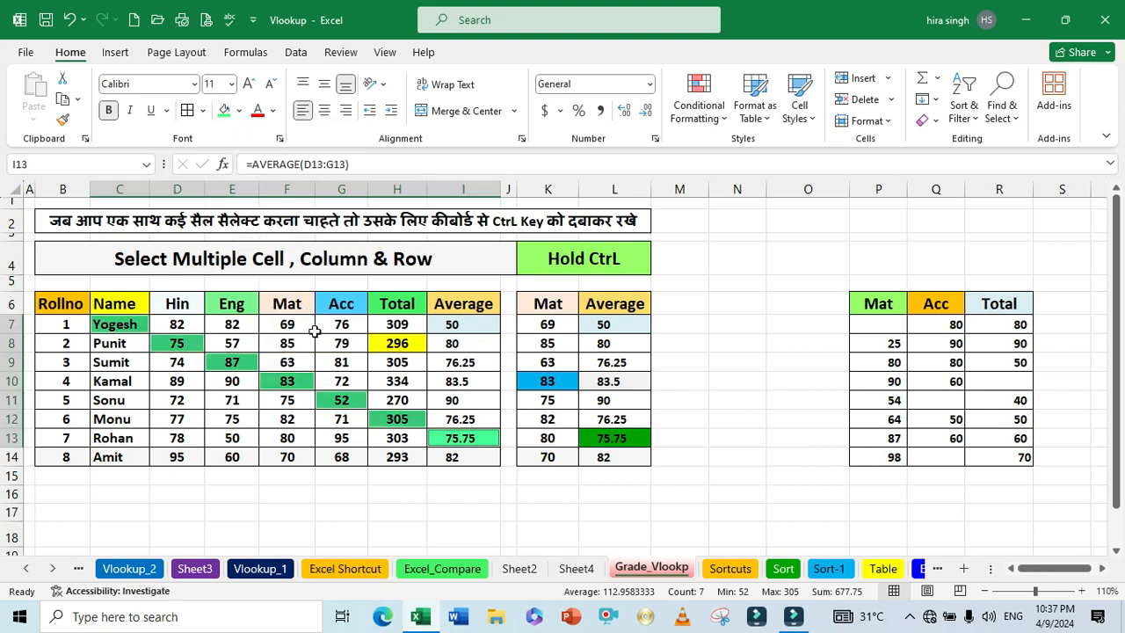
{"action": "left_click", "coordinate": [343, 368]}
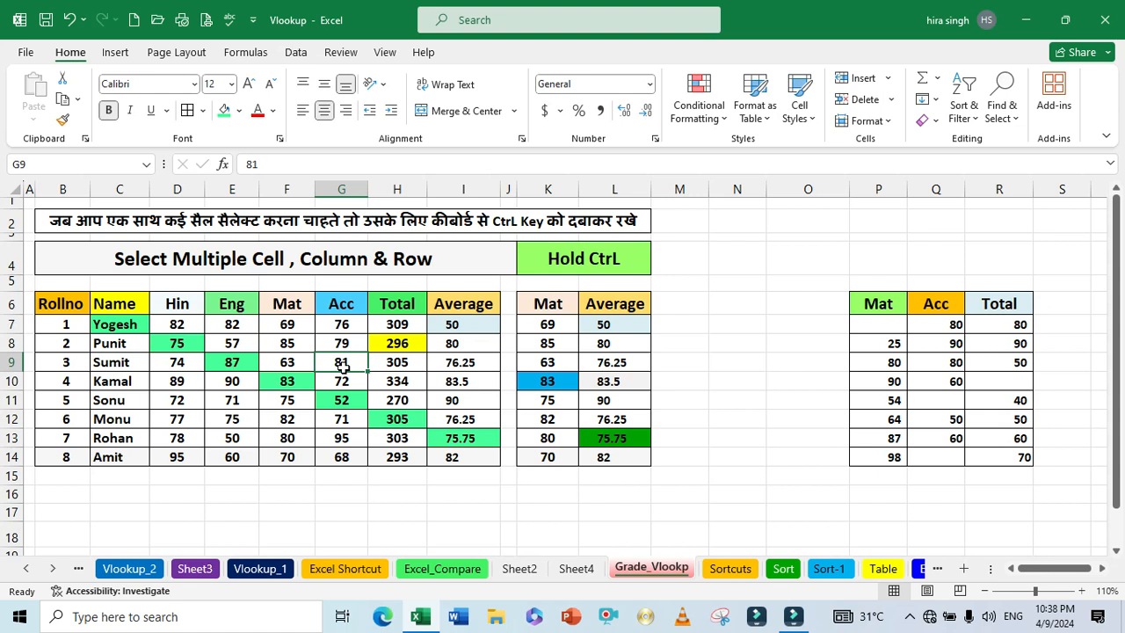
Step: Copy the Mat and Total columns (F6:F14 and H6:H14) together and paste them starting at N6
{"action": "left_click", "coordinate": [287, 304]}
{"action": "left_click_drag", "start_coordinate": [286, 322], "coordinate": [279, 451]}
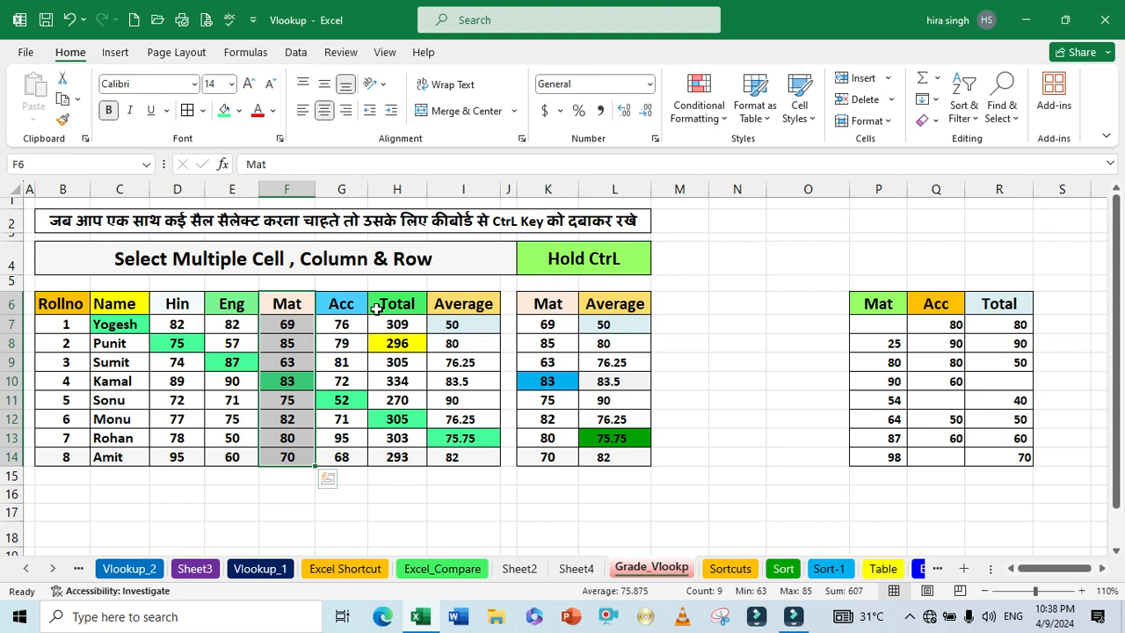
{"action": "left_click_drag", "start_coordinate": [378, 306], "coordinate": [398, 448]}
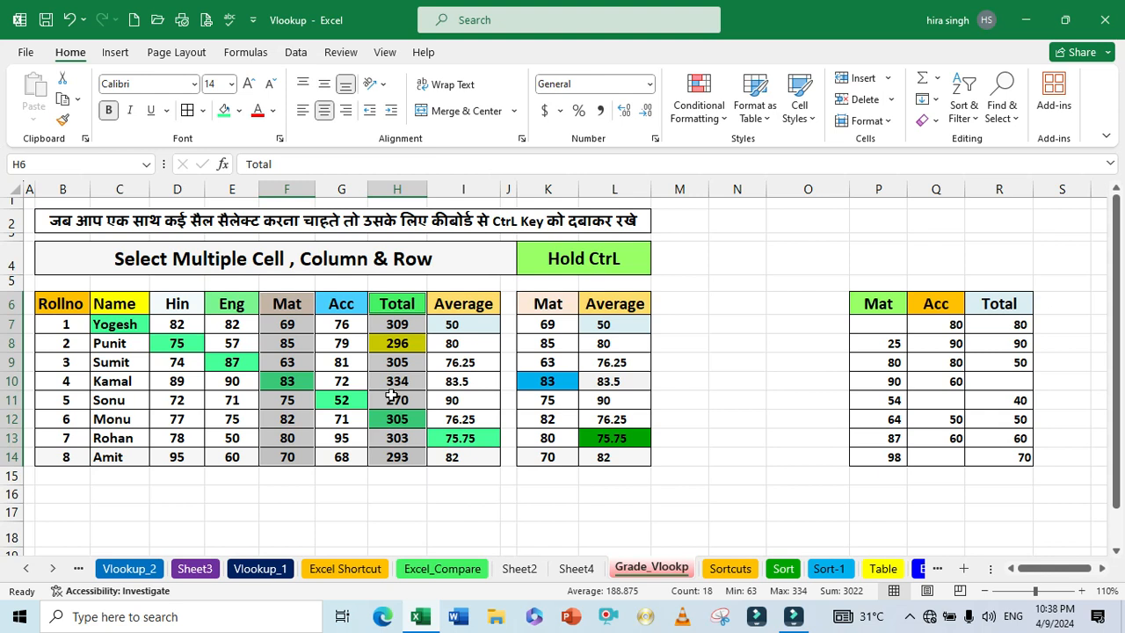
{"action": "key", "text": "ctrl+c"}
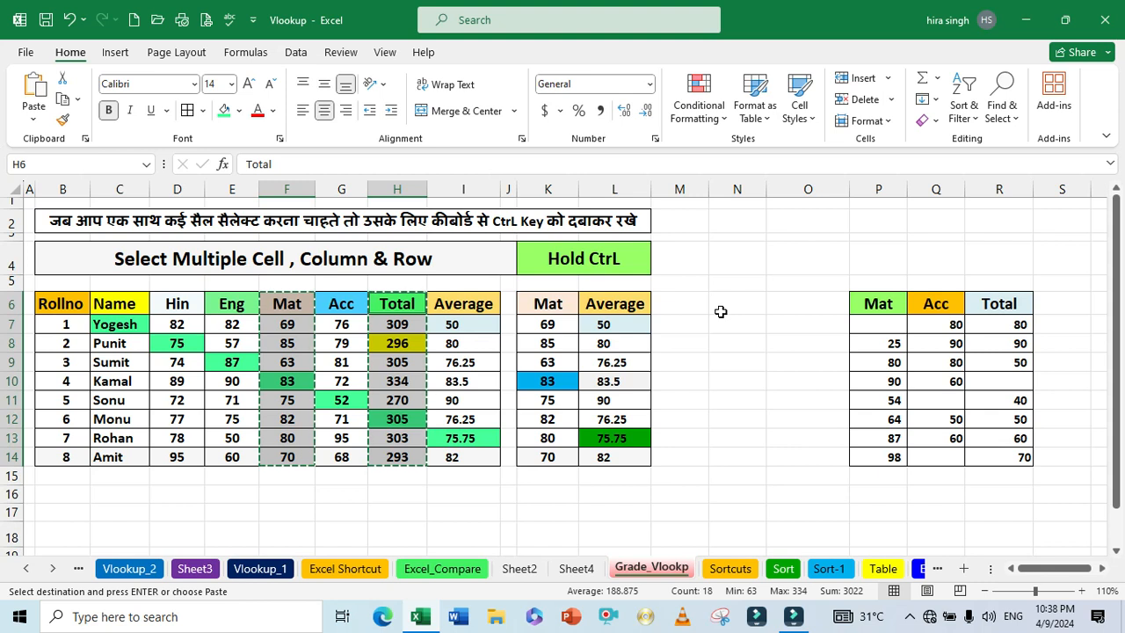
{"action": "left_click", "coordinate": [718, 304]}
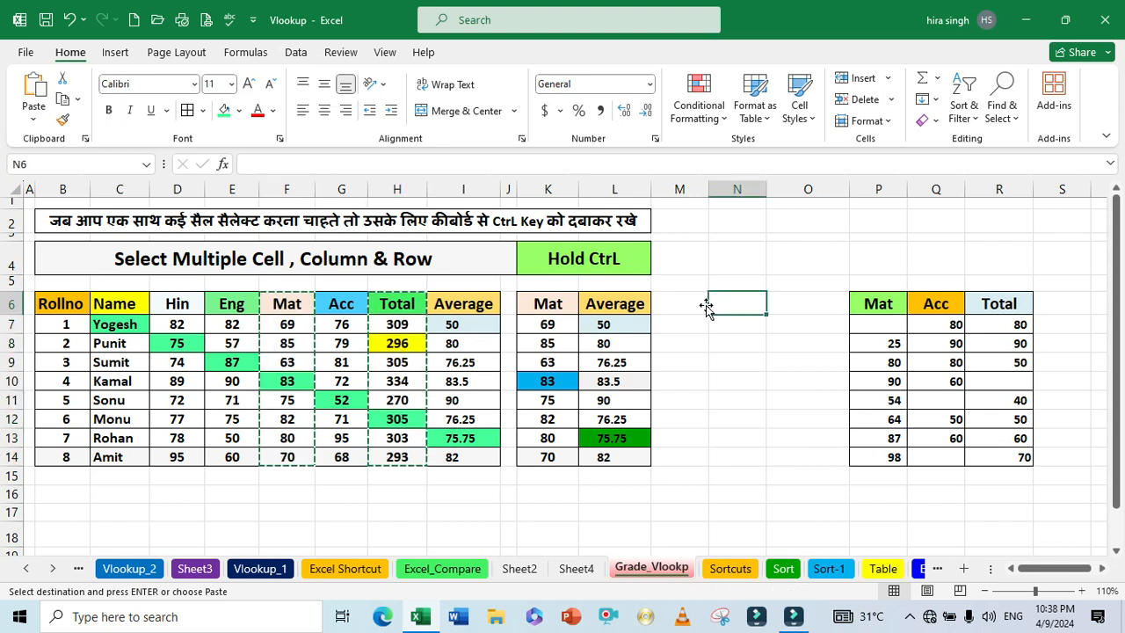
{"action": "key", "text": "Return"}
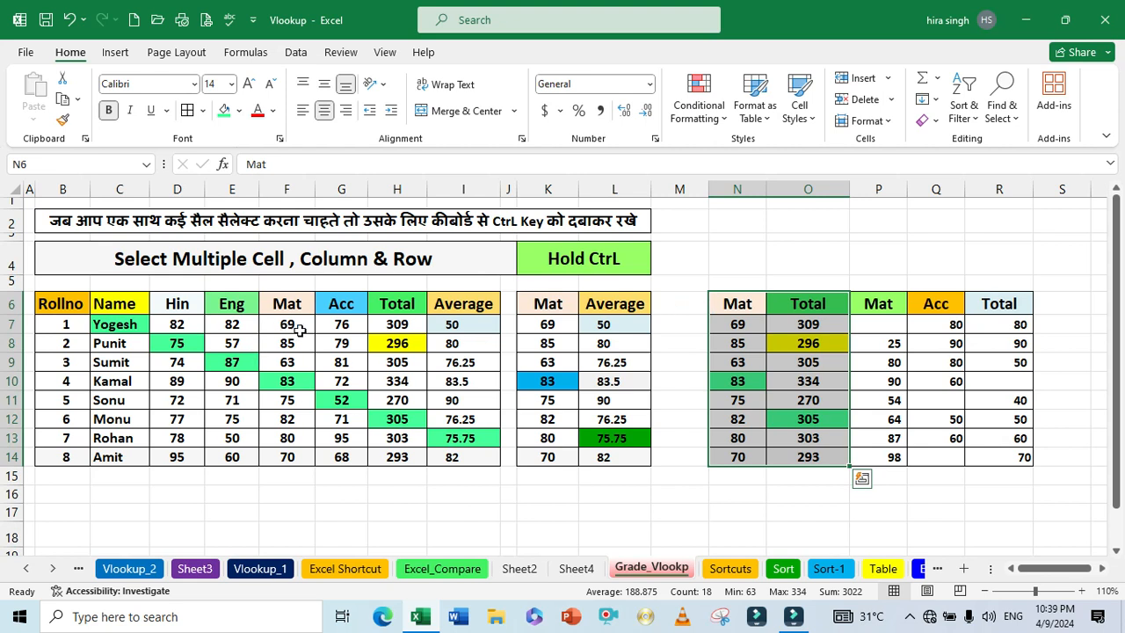
{"action": "left_click", "coordinate": [800, 354]}
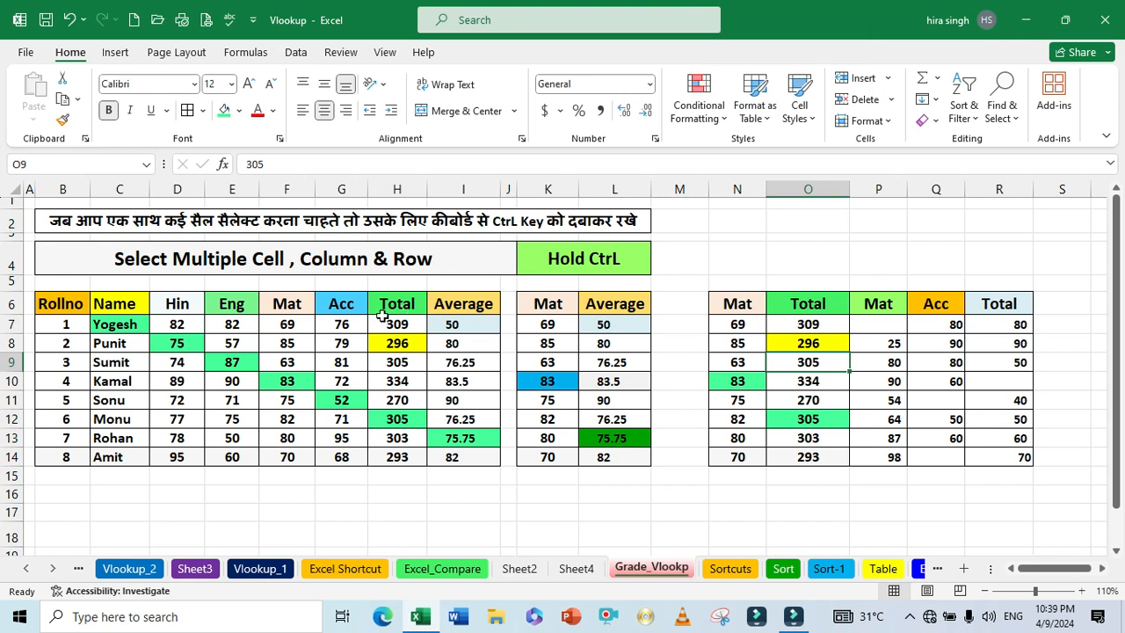
Step: Copy the separate Acc cells G7, G9, G12 and G14 together and paste them starting at M6
{"action": "left_click", "coordinate": [348, 324]}
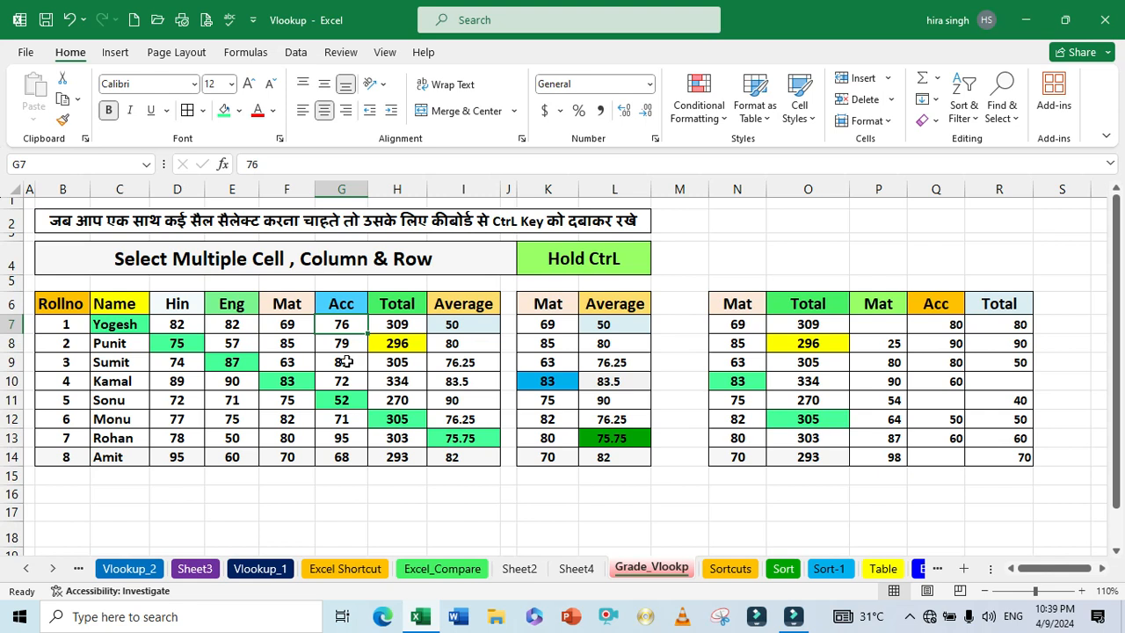
{"action": "left_click", "coordinate": [347, 362], "text": "ctrl"}
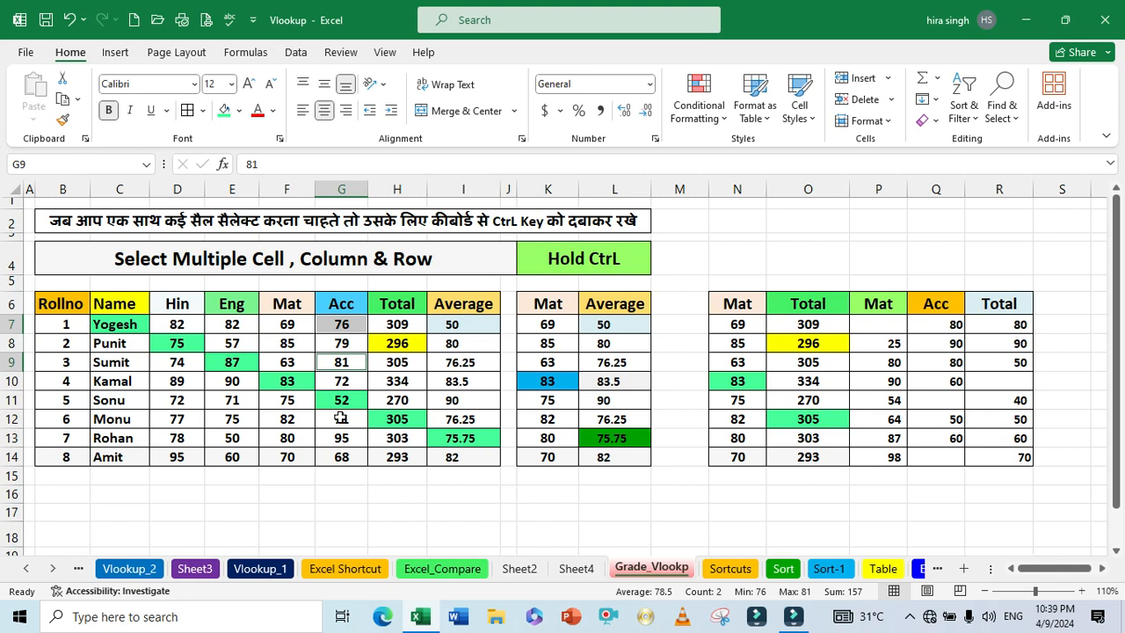
{"action": "left_click", "coordinate": [341, 418], "text": "ctrl"}
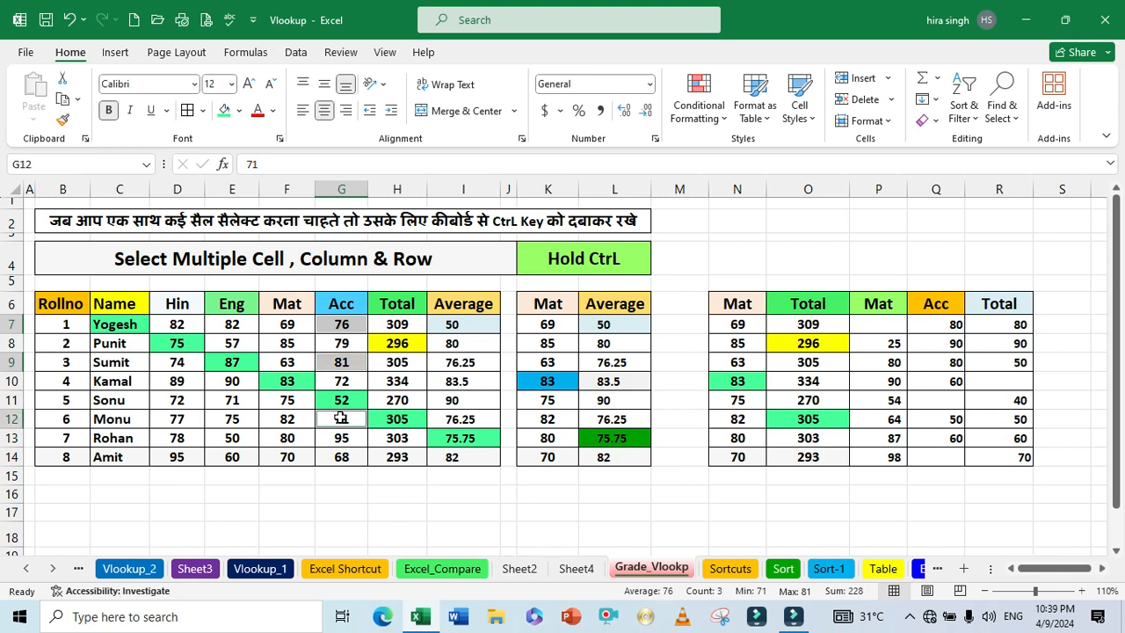
{"action": "left_click", "coordinate": [348, 455], "text": "ctrl"}
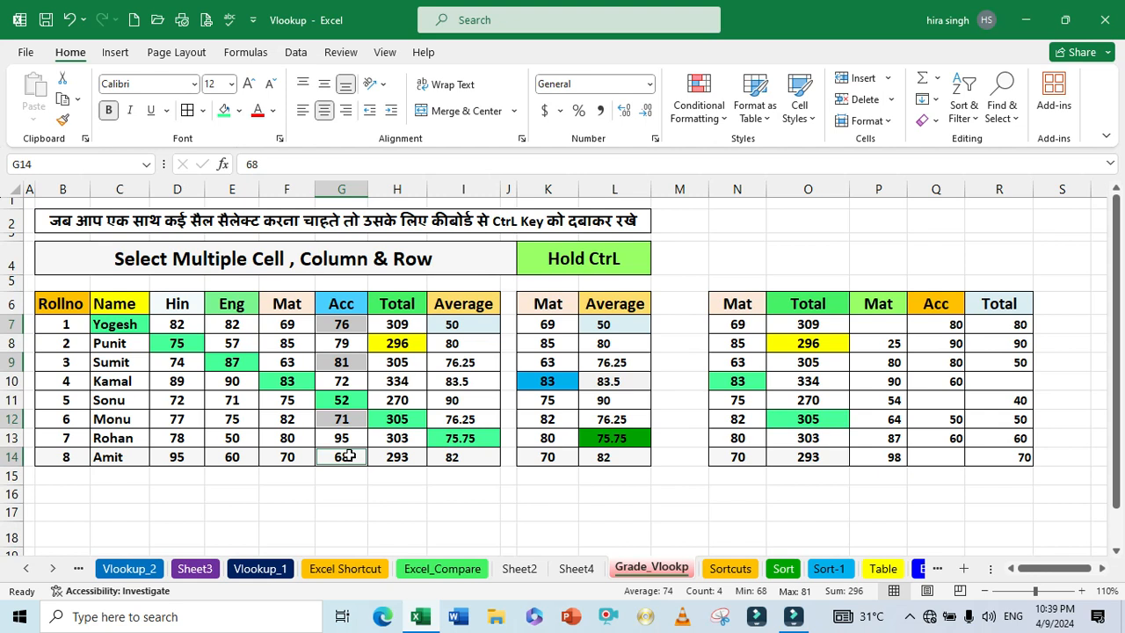
{"action": "key", "text": "ctrl+c"}
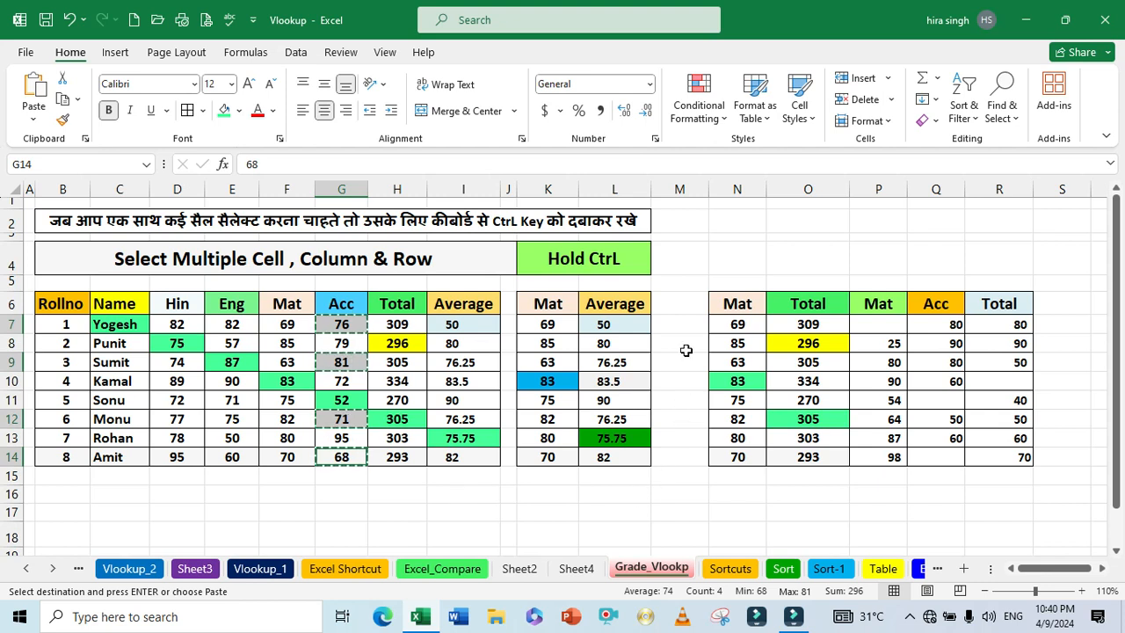
{"action": "left_click", "coordinate": [682, 305]}
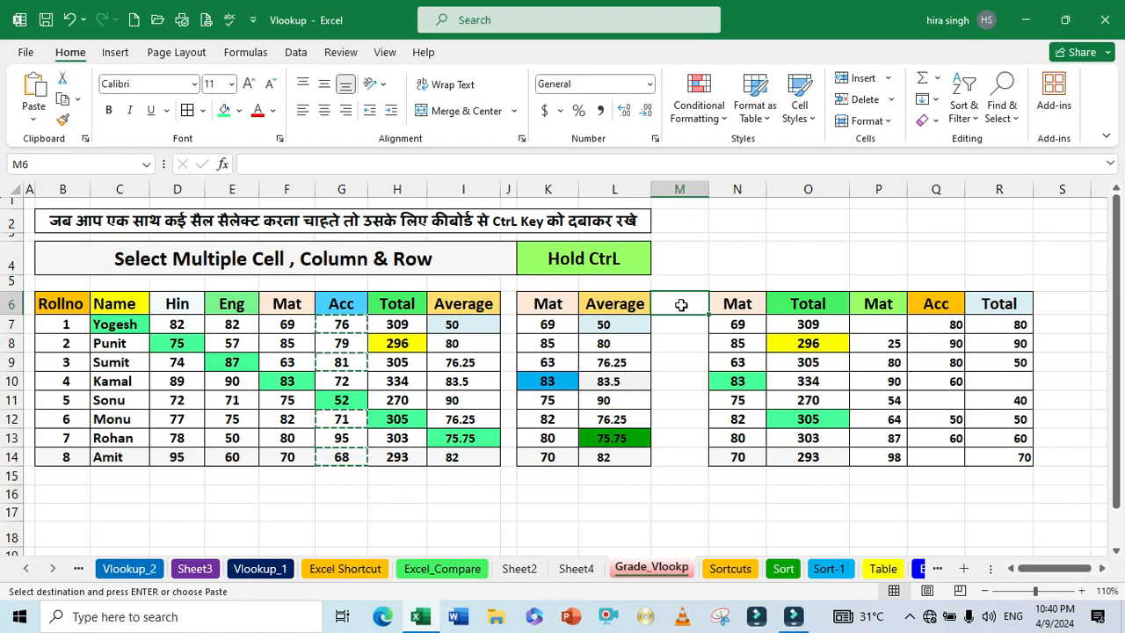
{"action": "key", "text": "ctrl+v"}
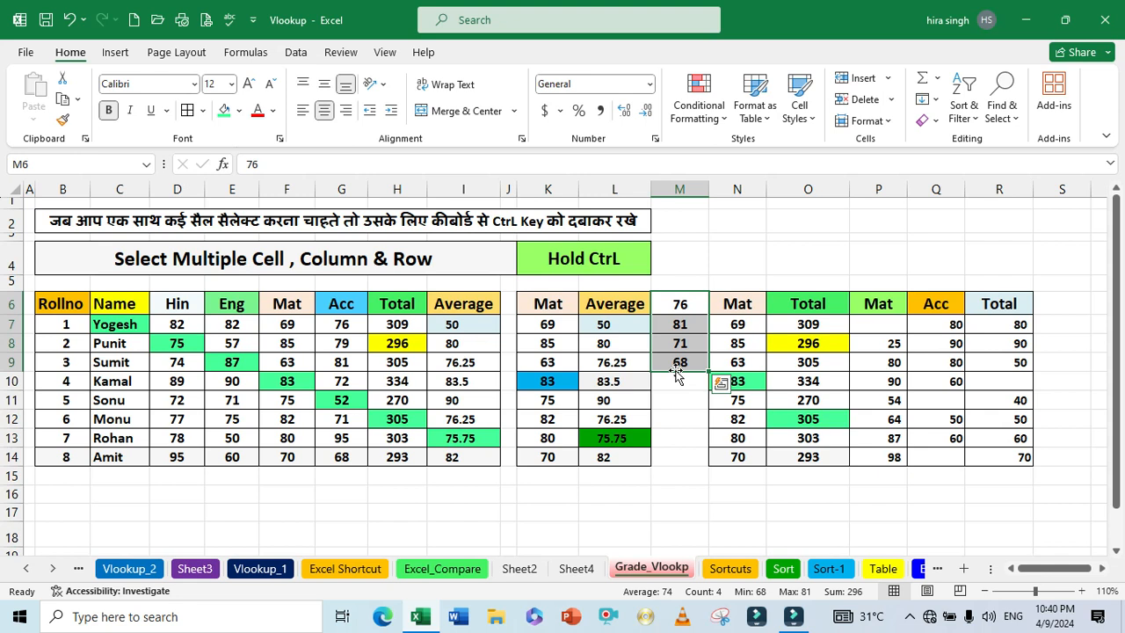
Step: Try to copy the partial table rows B8:I8 and B10:H10 together as one selection
{"action": "left_click", "coordinate": [53, 343]}
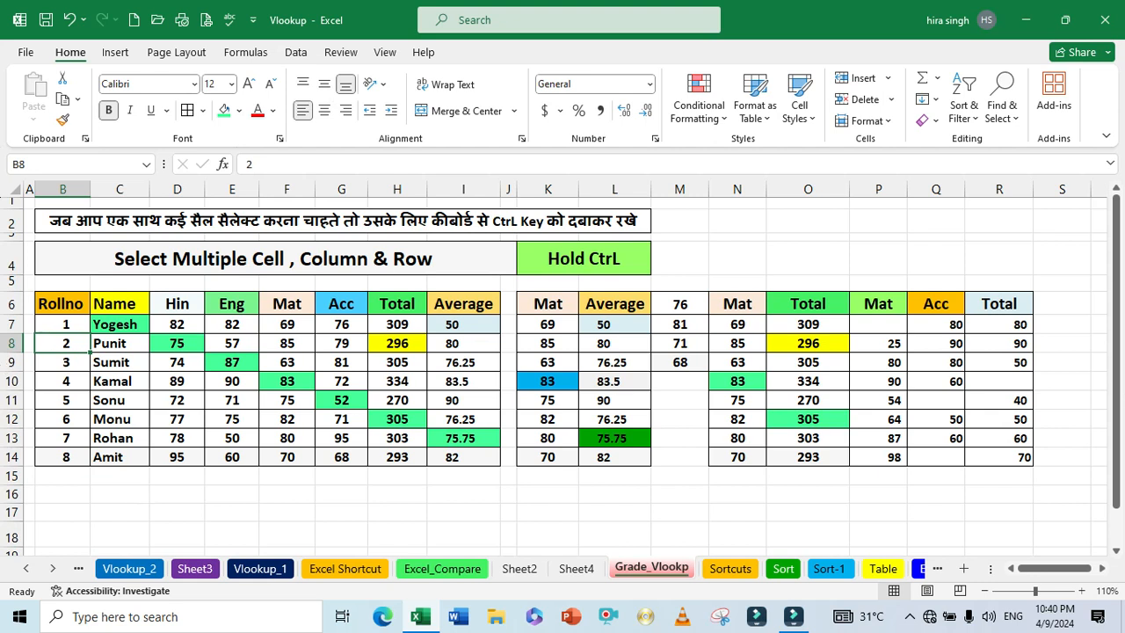
{"action": "left_click_drag", "start_coordinate": [60, 340], "coordinate": [464, 345]}
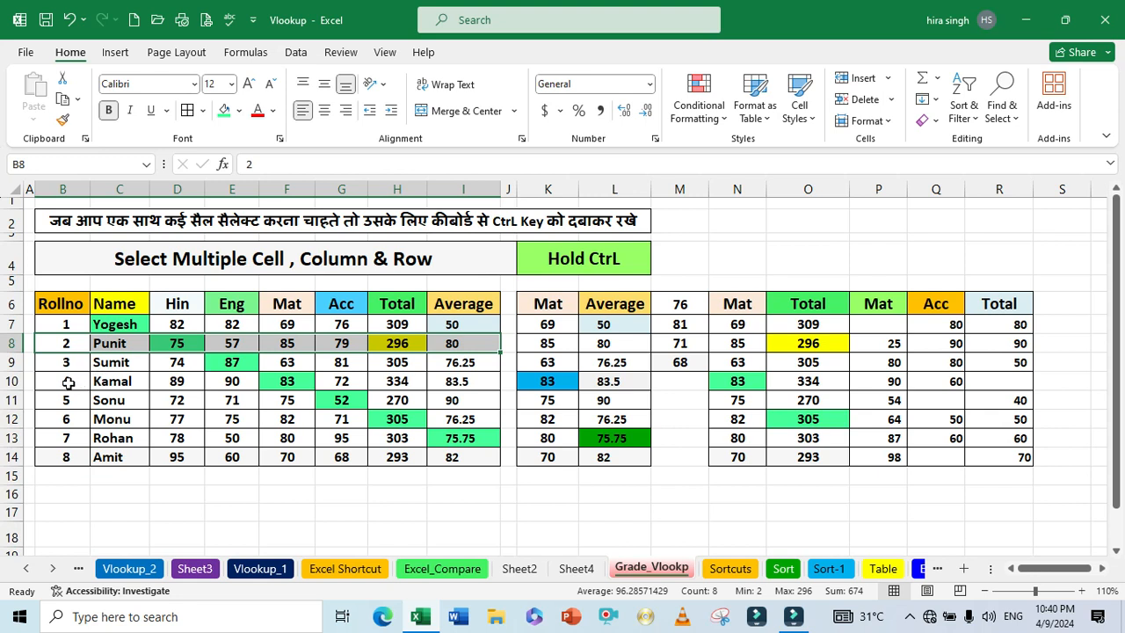
{"action": "left_click_drag", "start_coordinate": [67, 383], "coordinate": [411, 381]}
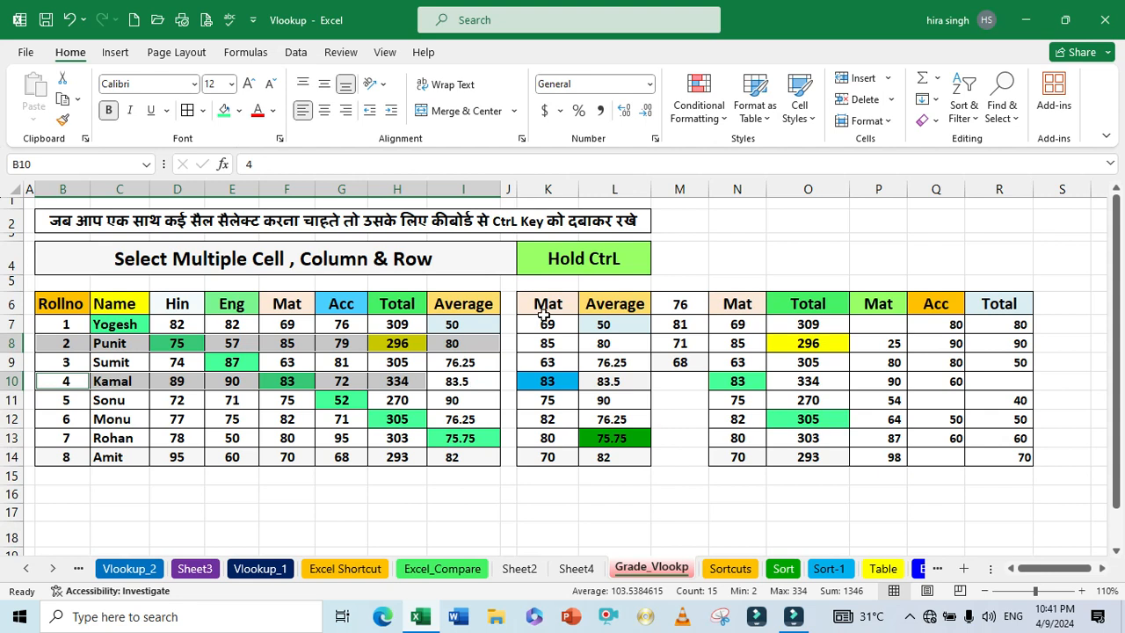
{"action": "key", "text": "ctrl+c"}
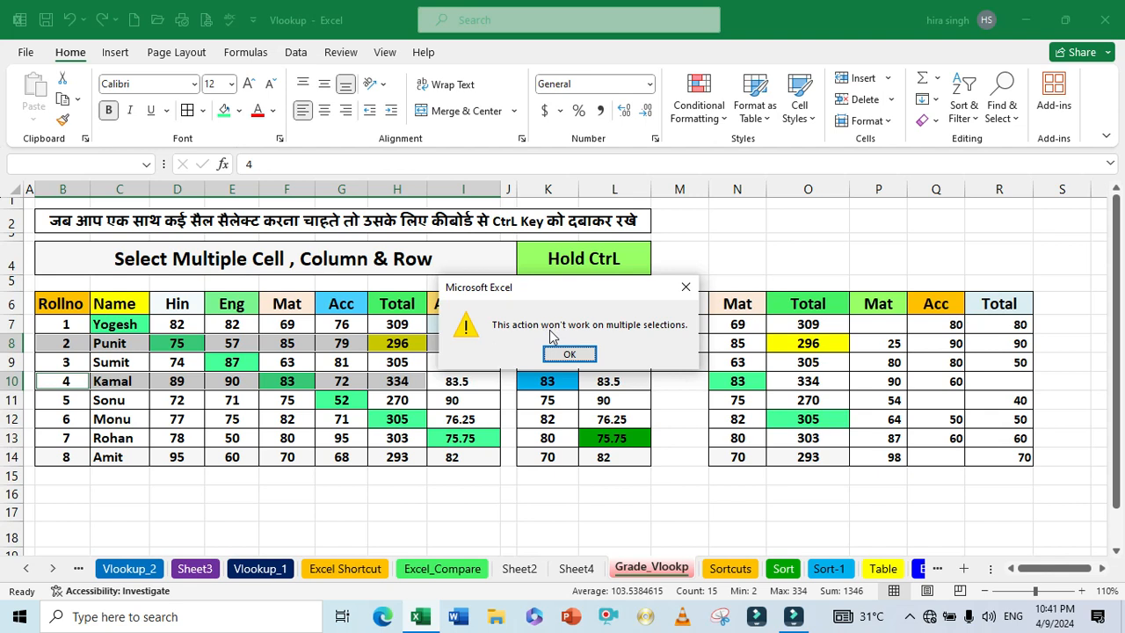
{"action": "left_click", "coordinate": [680, 290]}
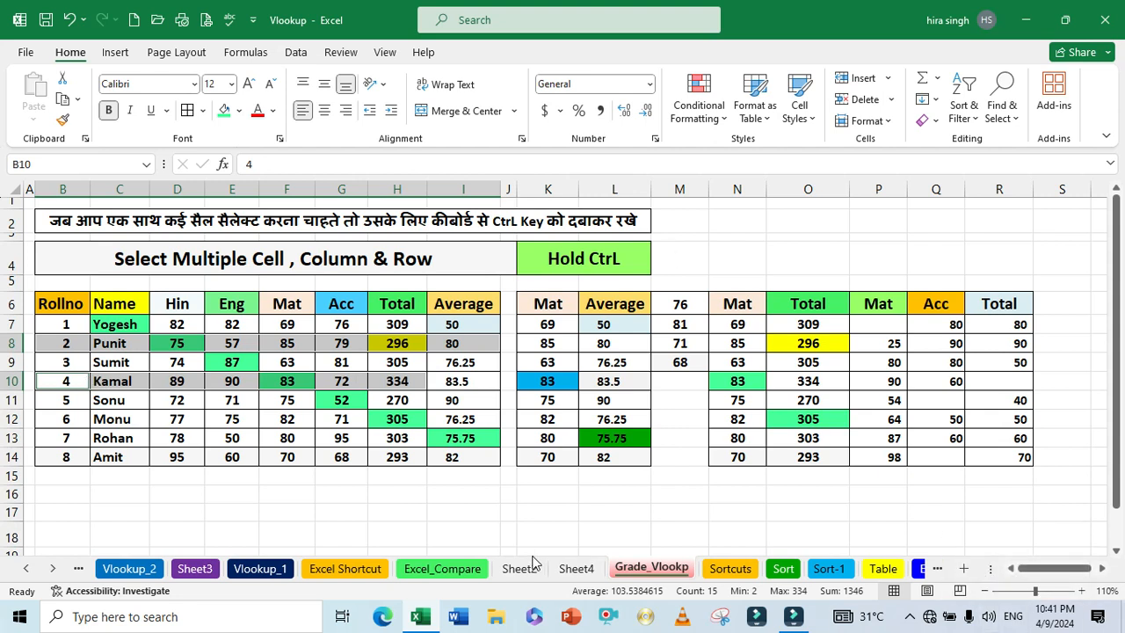
Step: Add I10 to the two-row selection, try copying it again, and clear the selection
{"action": "left_click", "coordinate": [469, 382], "text": "ctrl"}
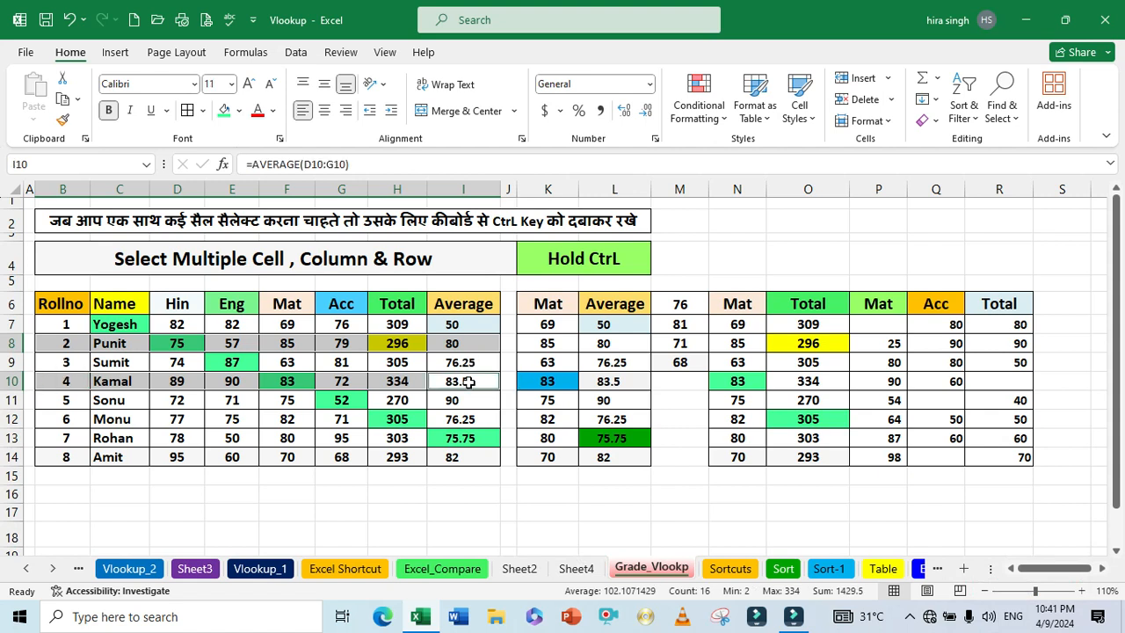
{"action": "key", "text": "ctrl+c"}
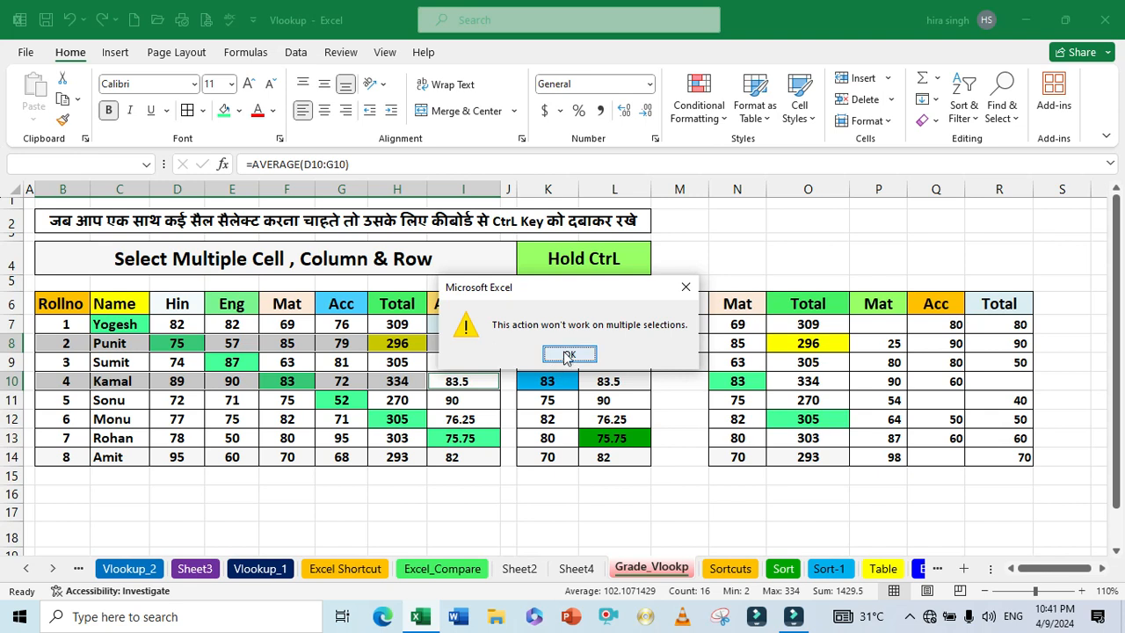
{"action": "left_click", "coordinate": [567, 355]}
{"action": "left_click", "coordinate": [392, 382]}
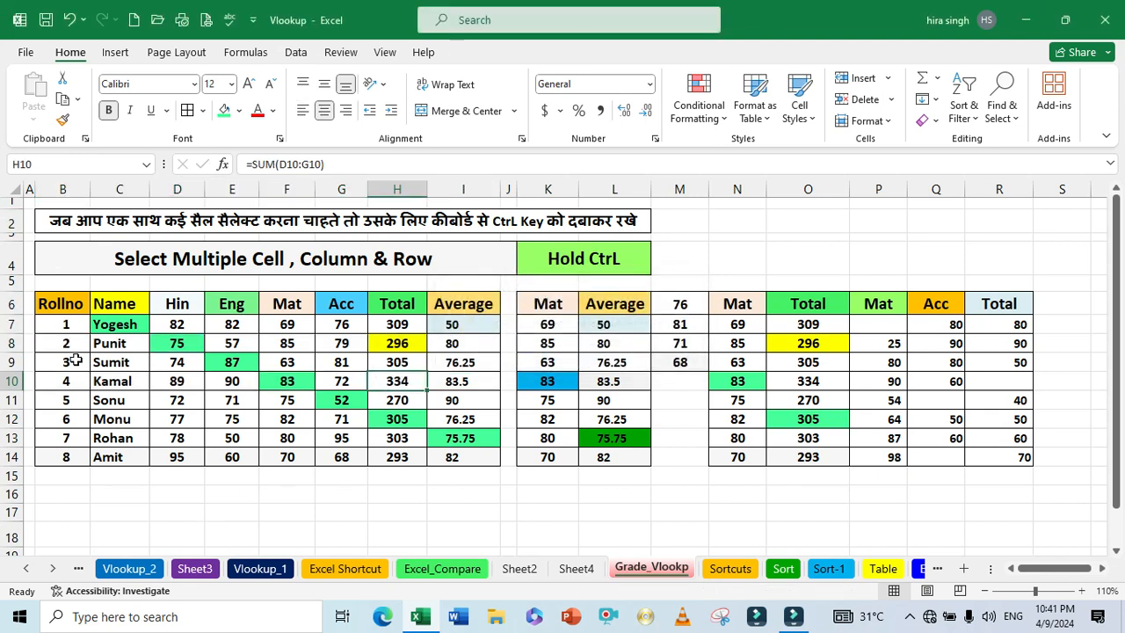
Step: Copy the table rows B9:I9, B12:I12 and B14:I14 together and paste them starting at B16
{"action": "left_click_drag", "start_coordinate": [69, 364], "coordinate": [459, 356]}
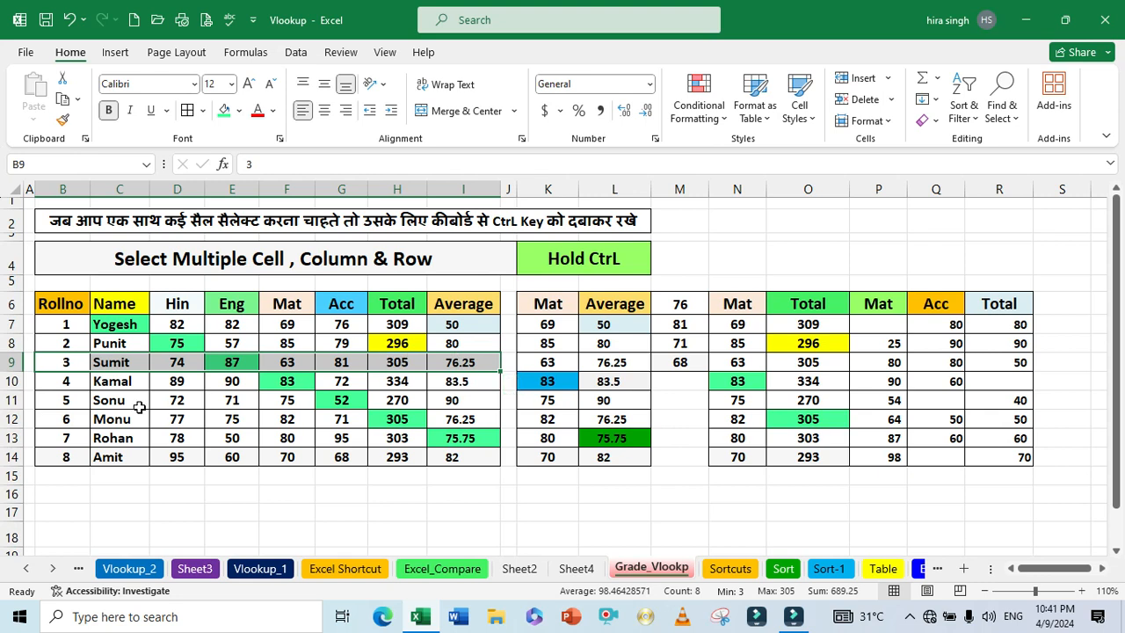
{"action": "left_click", "coordinate": [63, 419], "text": "ctrl"}
{"action": "left_click_drag", "start_coordinate": [165, 418], "coordinate": [466, 417]}
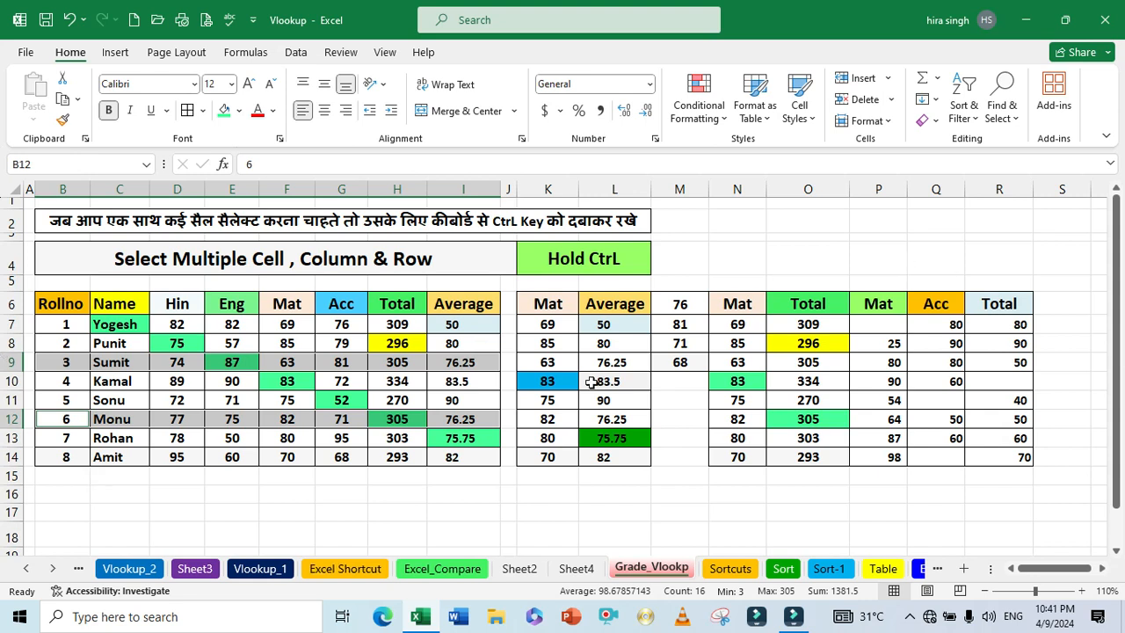
{"action": "left_click", "coordinate": [53, 458], "text": "ctrl"}
{"action": "left_click_drag", "start_coordinate": [52, 458], "coordinate": [497, 451]}
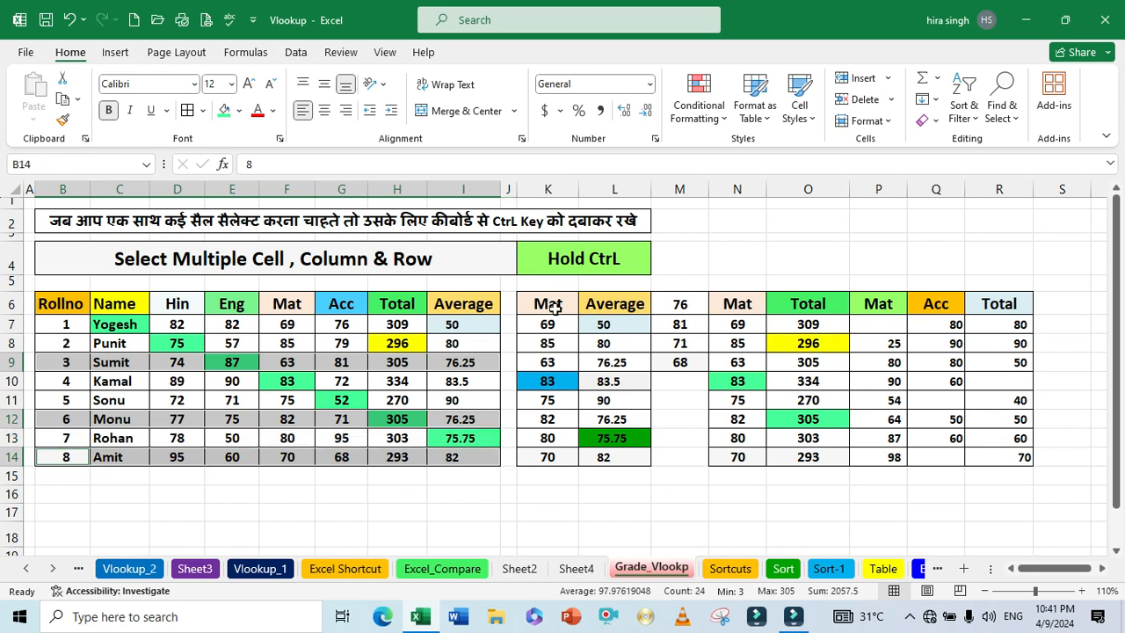
{"action": "key", "text": "ctrl+c"}
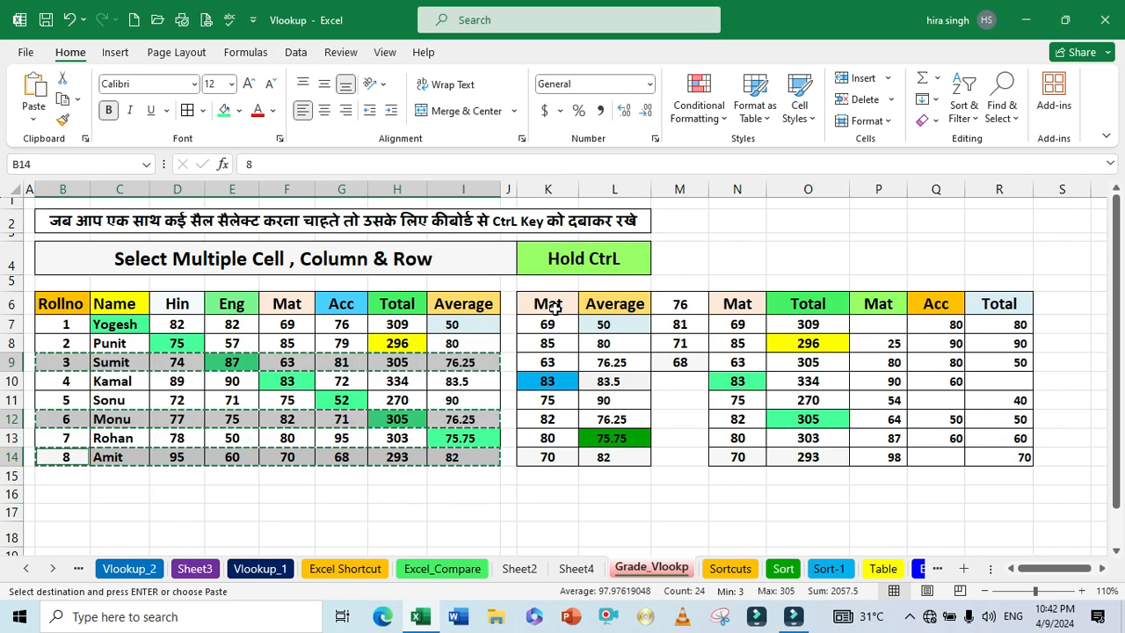
{"action": "left_click", "coordinate": [63, 497]}
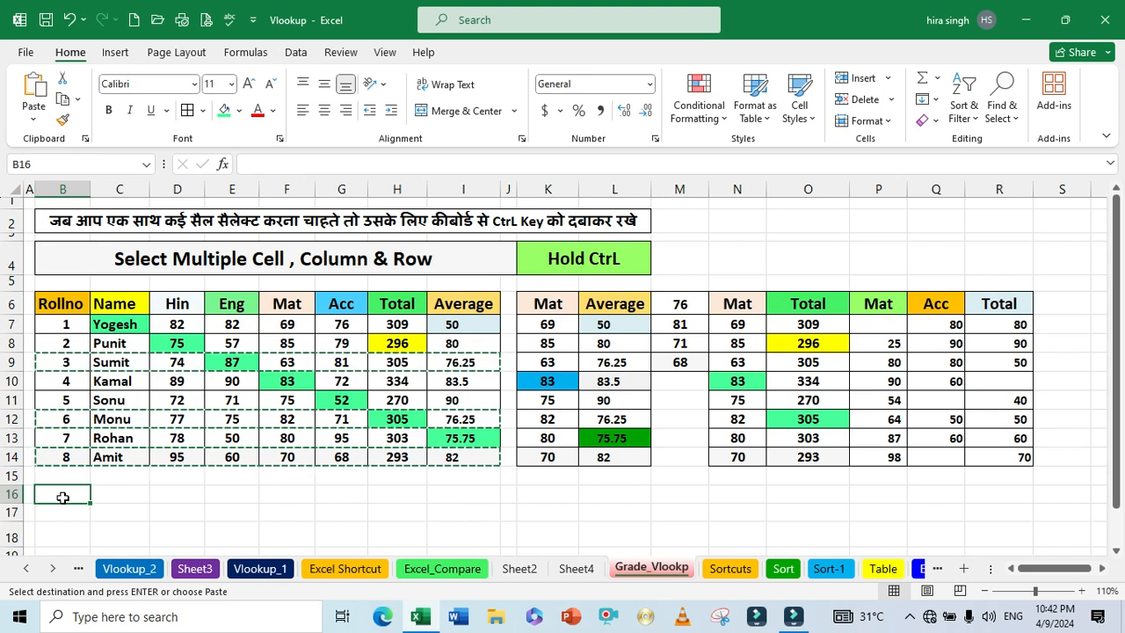
{"action": "key", "text": "ctrl+v"}
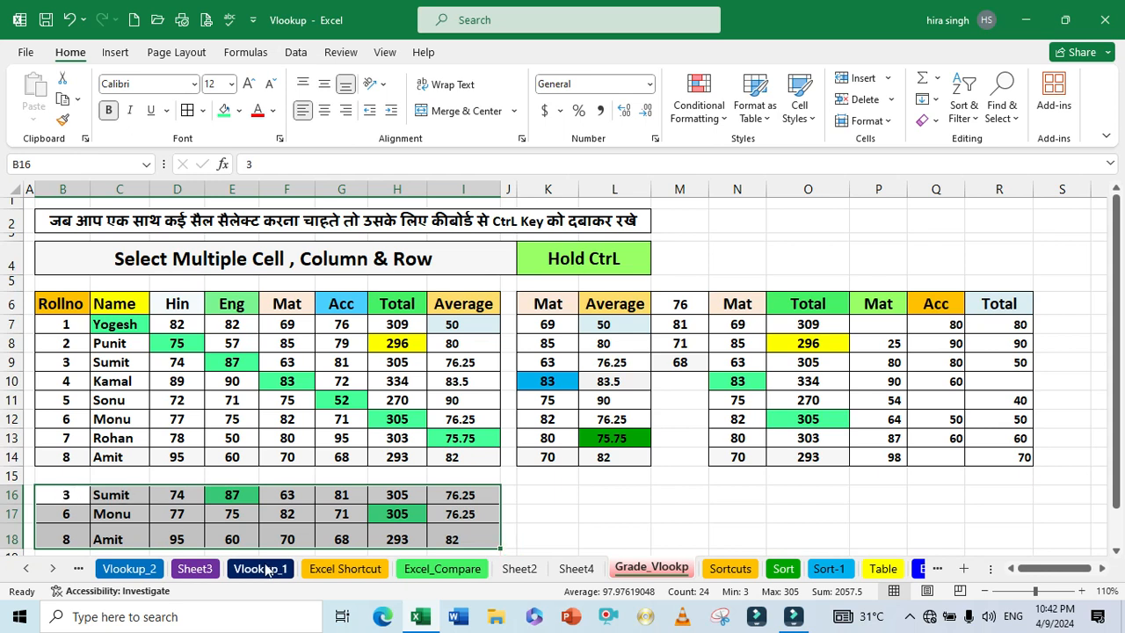
{"action": "left_click", "coordinate": [573, 507]}
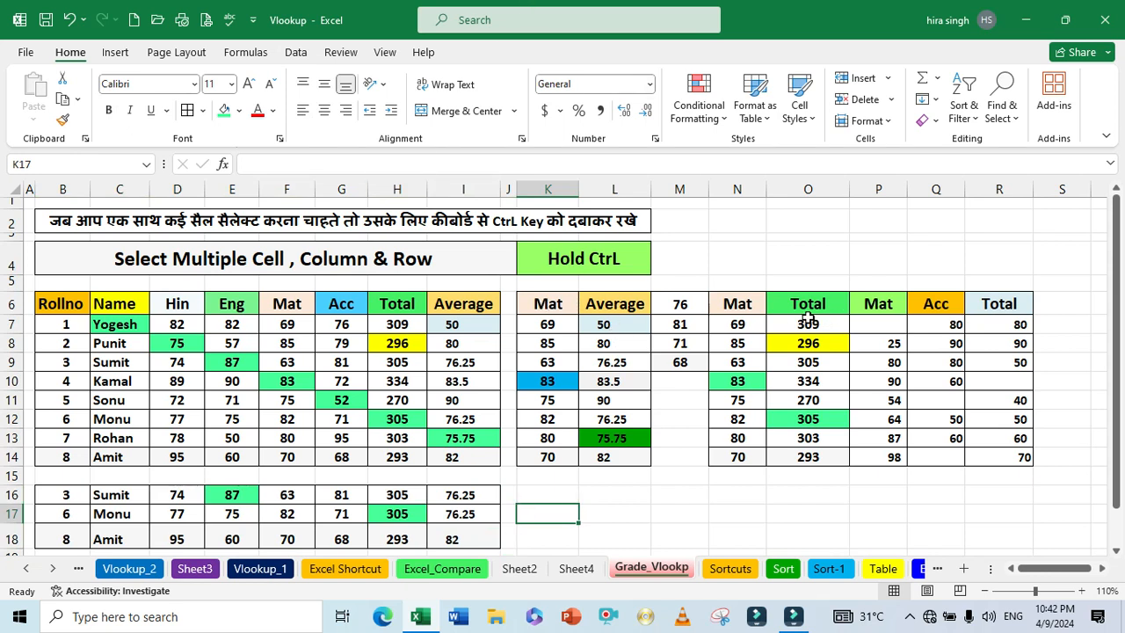
Step: Move the values in M6:M9 down to M12:M15, and undo the move
{"action": "left_click", "coordinate": [680, 305]}
{"action": "left_click_drag", "start_coordinate": [680, 305], "coordinate": [681, 353]}
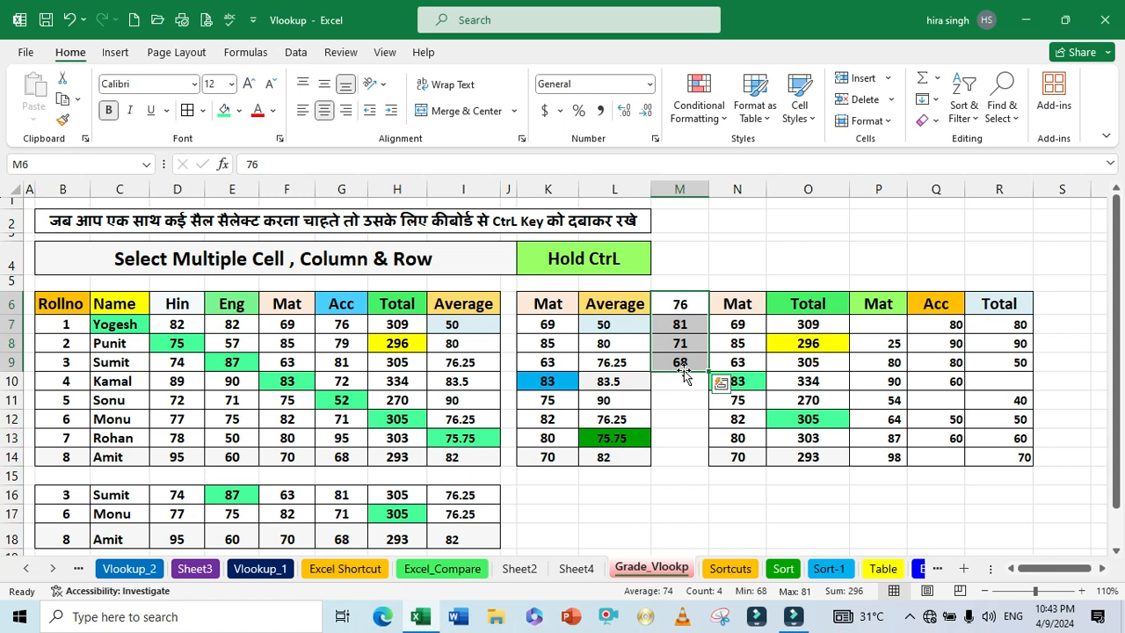
{"action": "left_click", "coordinate": [683, 364]}
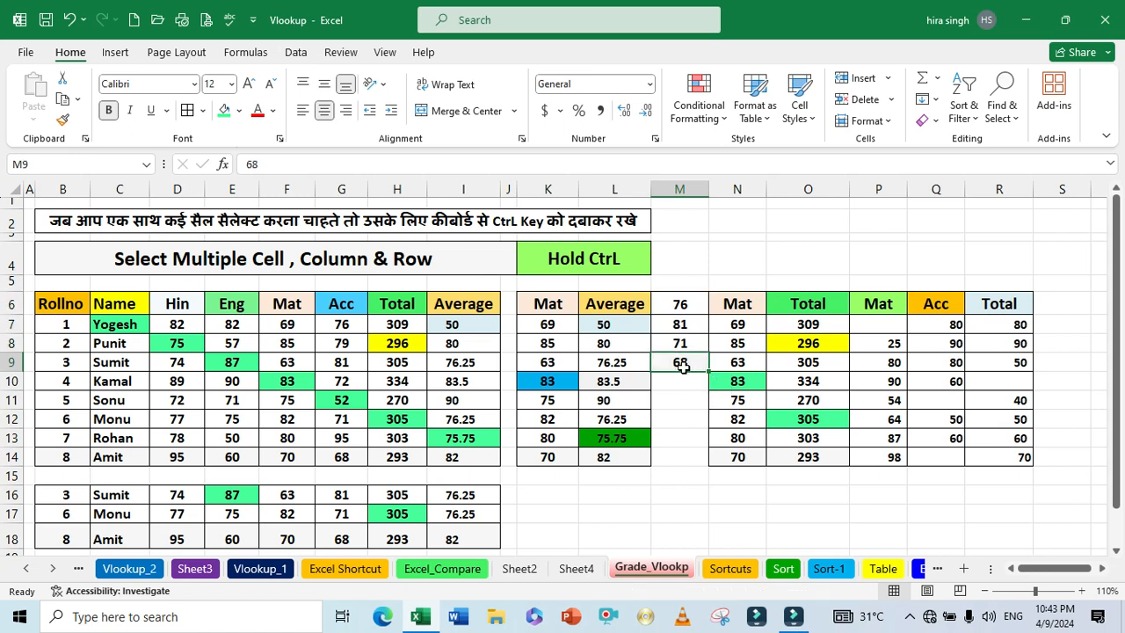
{"action": "left_click", "coordinate": [672, 306]}
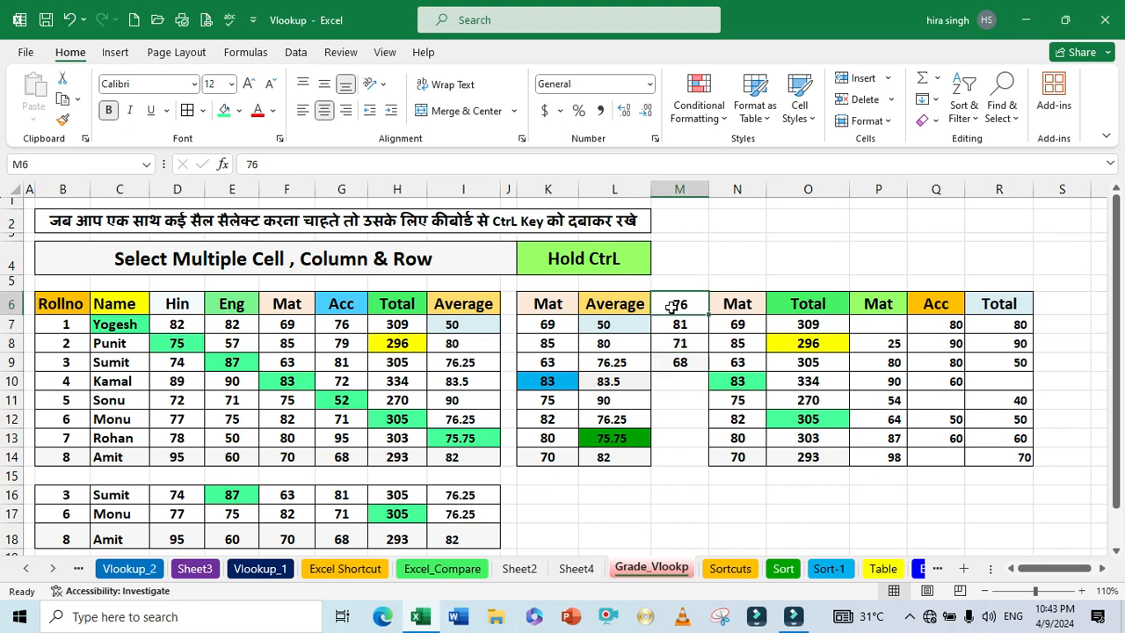
{"action": "left_click_drag", "start_coordinate": [672, 306], "coordinate": [672, 475]}
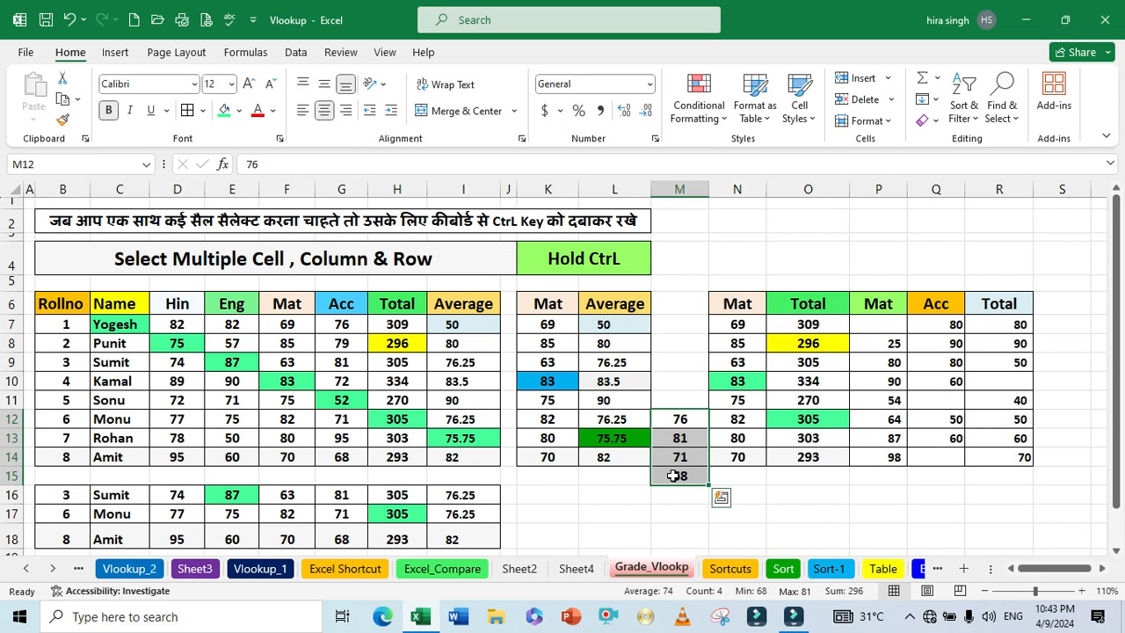
{"action": "key", "text": "ctrl+z"}
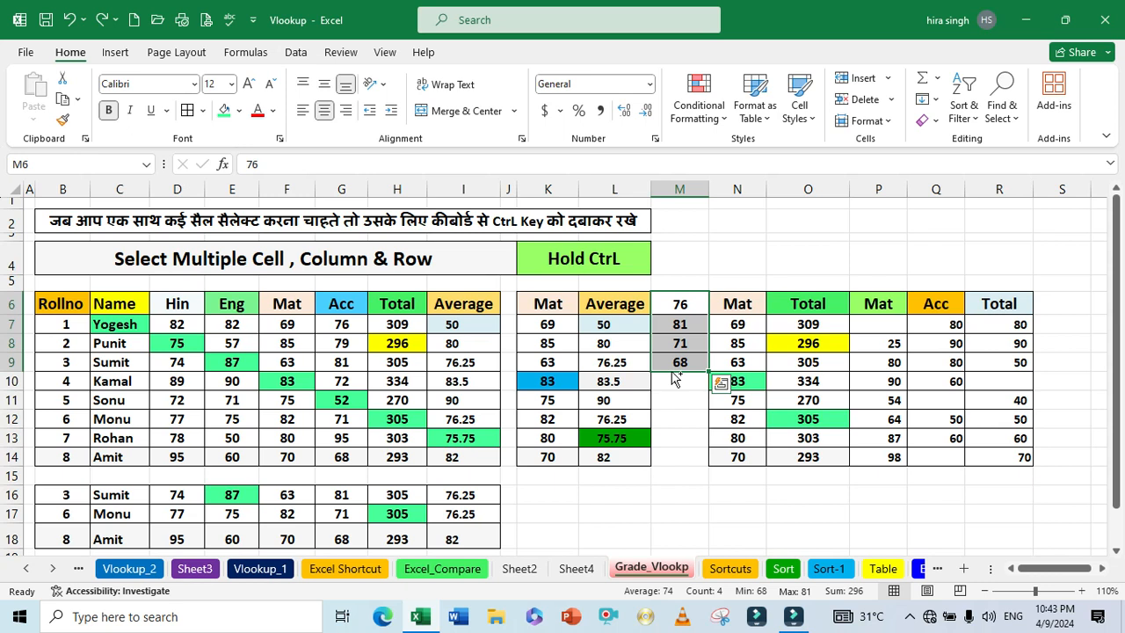
Step: Duplicate the values in M6:M9 into M11:M14, keeping the originals in place
{"action": "key", "text": "ctrl"}
{"action": "left_click_drag", "start_coordinate": [674, 378], "coordinate": [680, 465]}
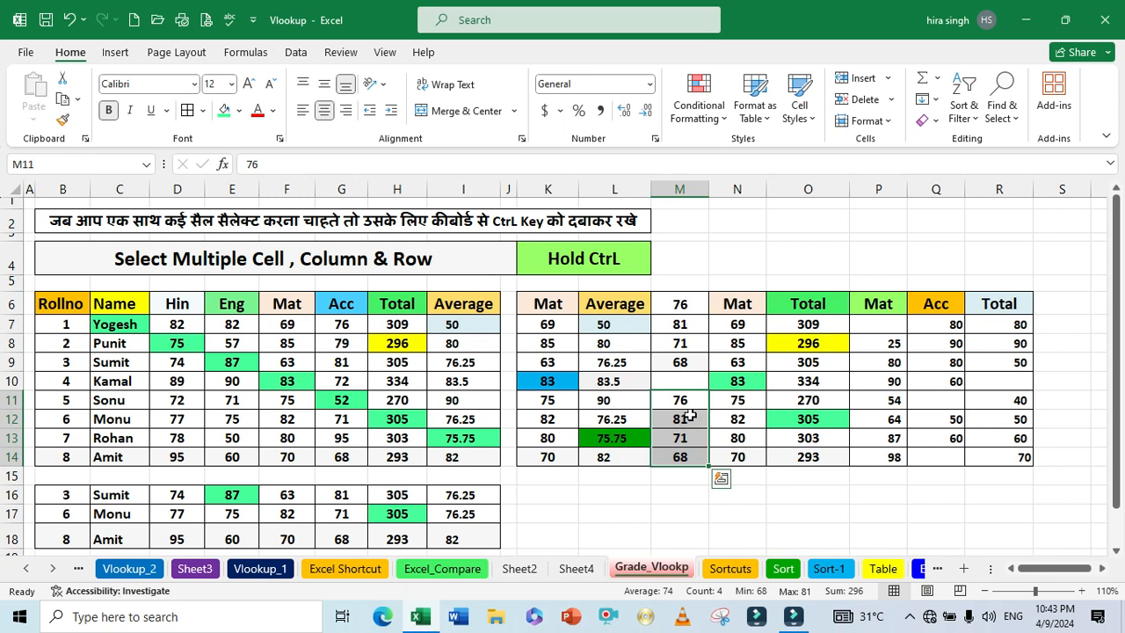
{"action": "left_click", "coordinate": [687, 381]}
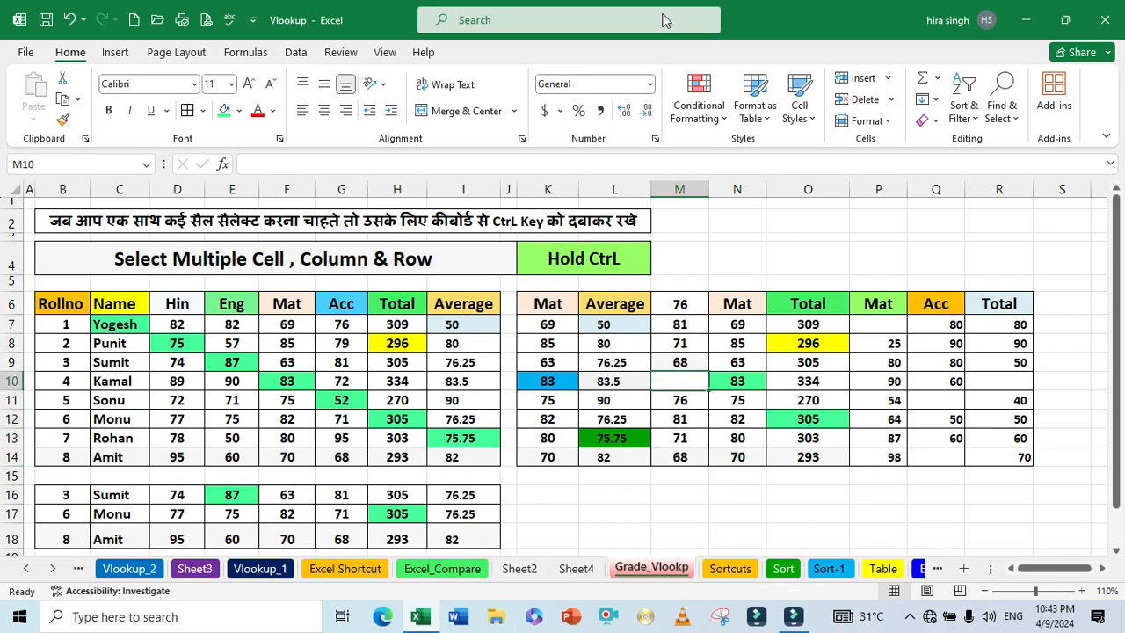
Step: Move the values in M6:M9 out to N2, relocate them to start at N16, and clear the selection
{"action": "left_click", "coordinate": [679, 303]}
{"action": "left_click_drag", "start_coordinate": [679, 303], "coordinate": [678, 360]}
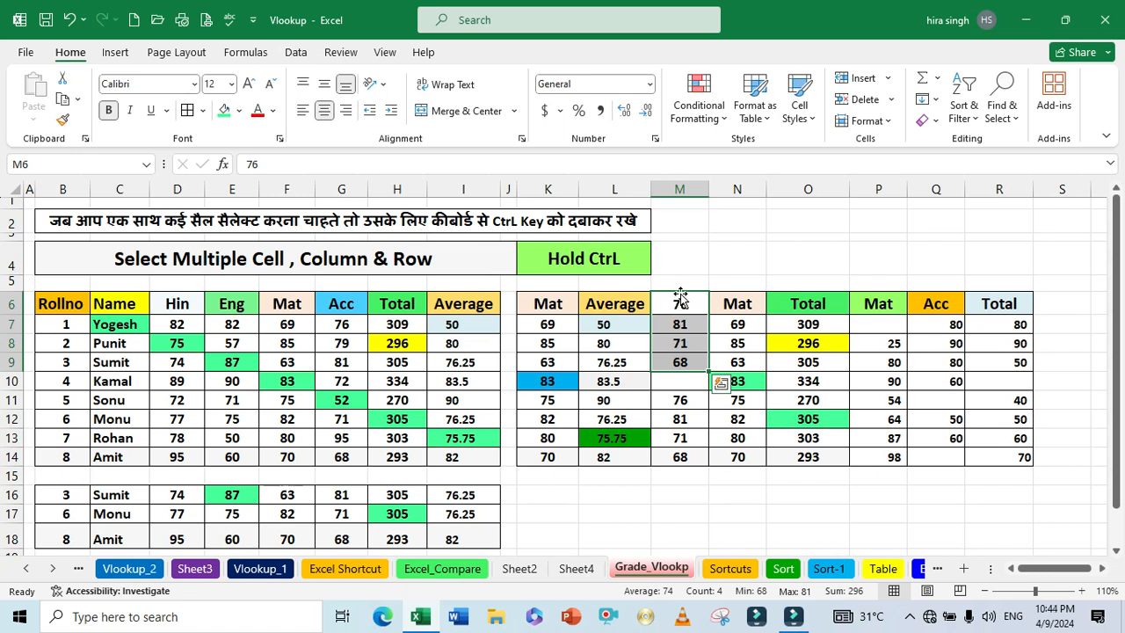
{"action": "left_click_drag", "start_coordinate": [681, 292], "coordinate": [745, 216]}
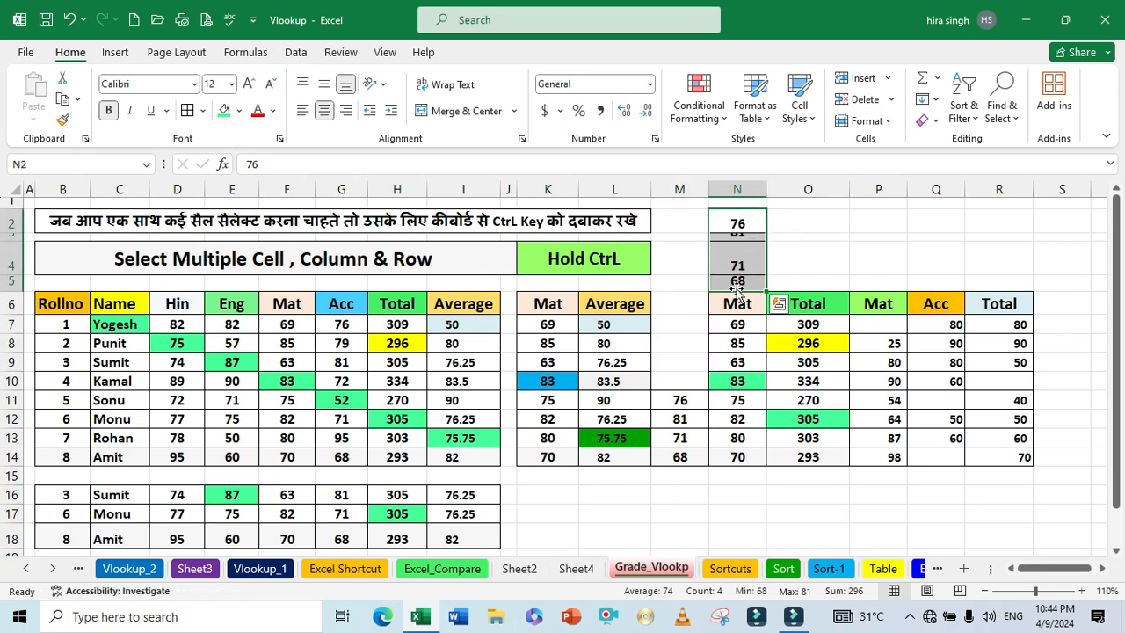
{"action": "left_click_drag", "start_coordinate": [738, 294], "coordinate": [718, 359]}
{"action": "left_click_drag", "start_coordinate": [1114, 369], "coordinate": [1109, 226]}
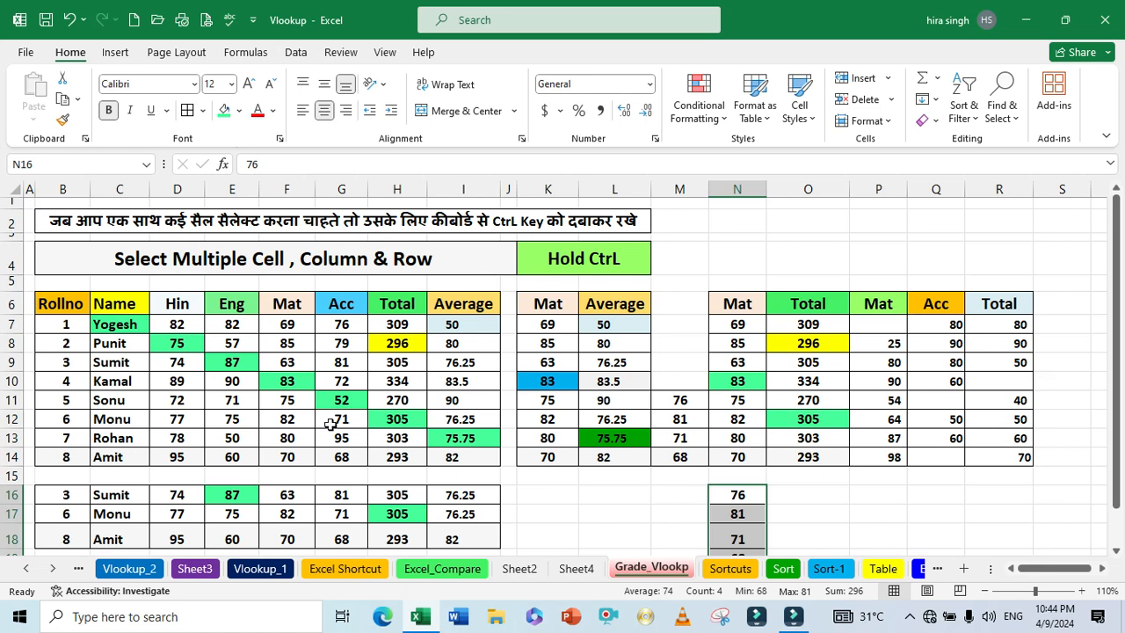
{"action": "left_click", "coordinate": [277, 376]}
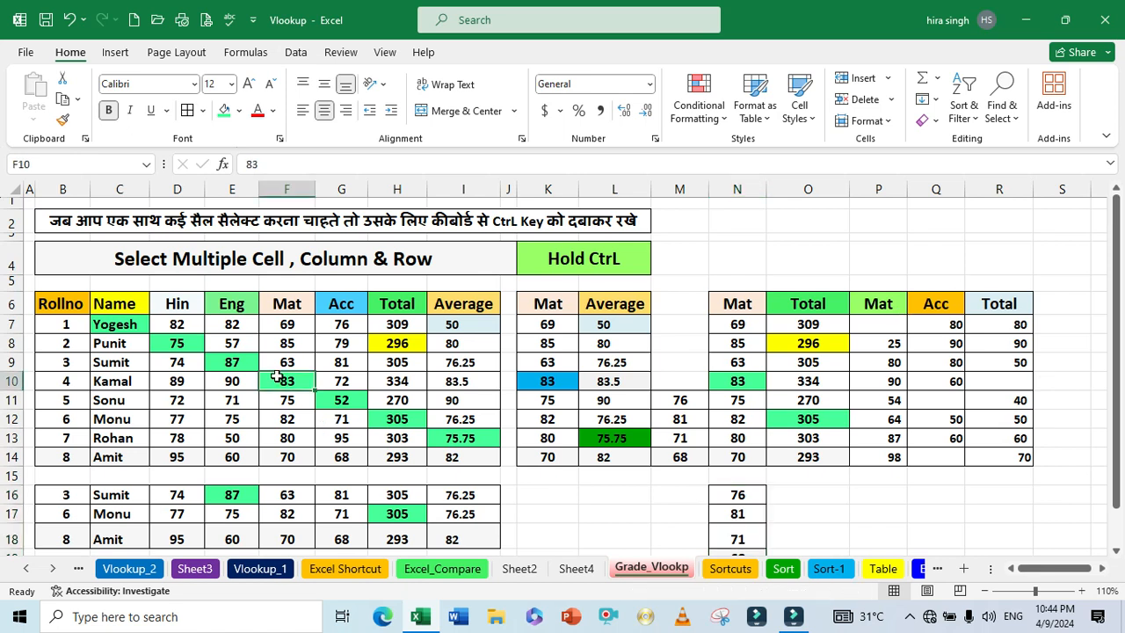